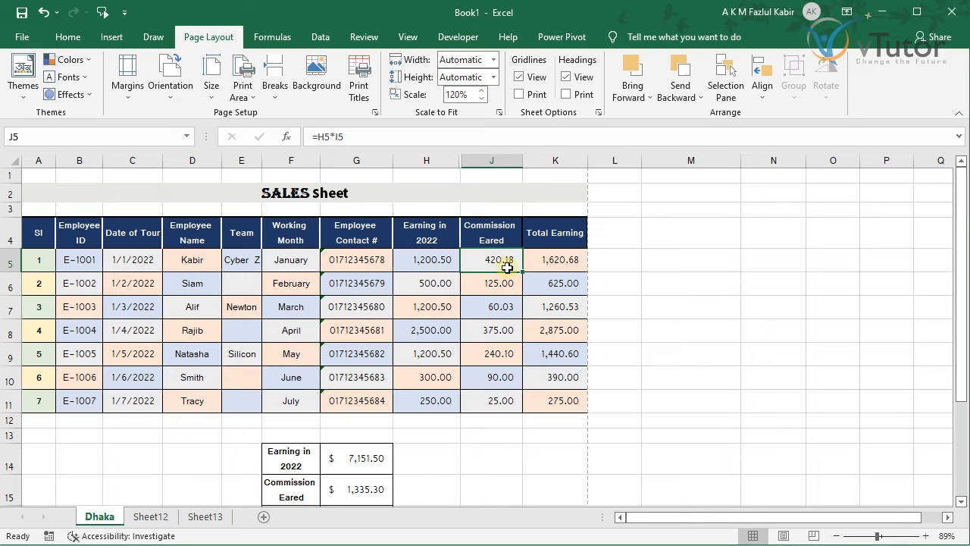
# Step: Bring up the Save this file dialog for the SALES workbook from the Quick Access Toolbar
pyautogui.click(22, 13)
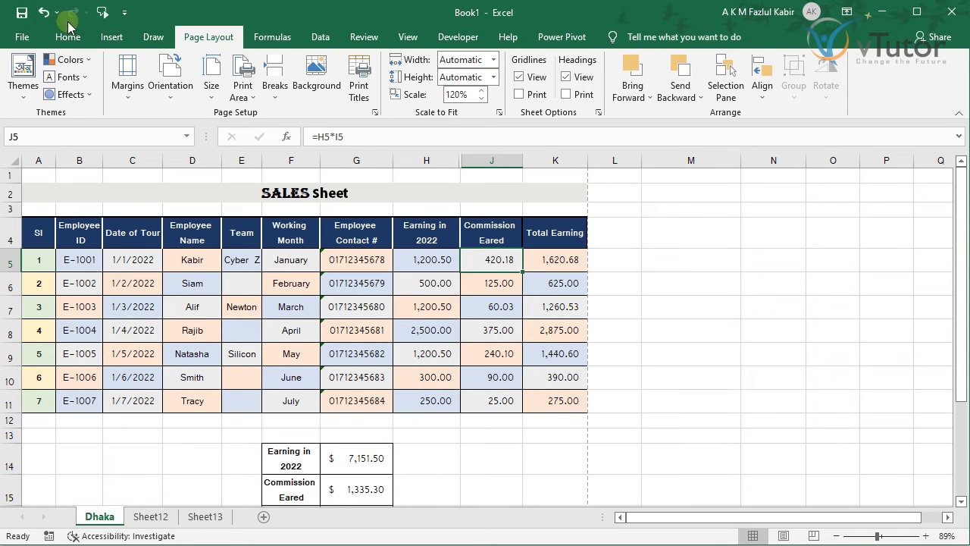
pyautogui.click(23, 13)
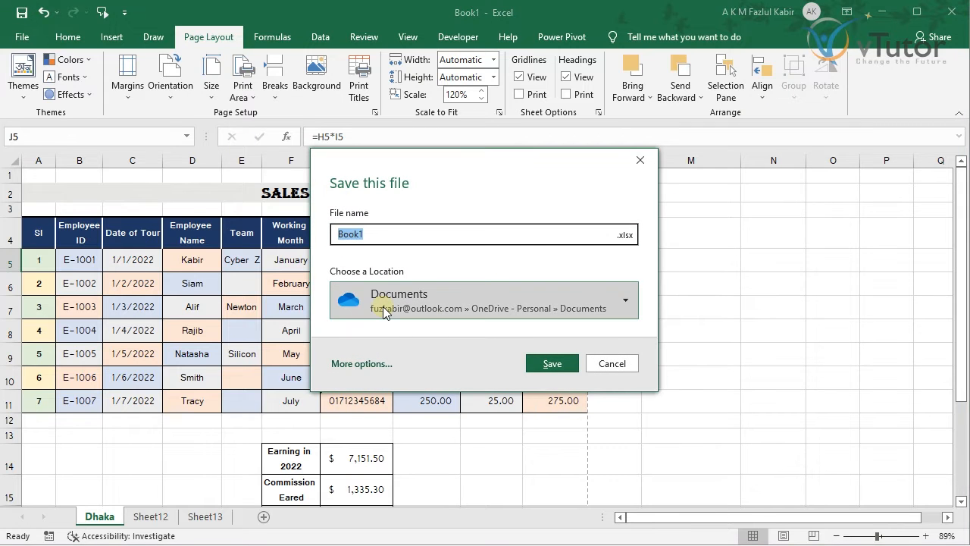
# Step: Pick the local Documents folder, name the file Dhaka Sales 2022, and go to More options
pyautogui.click(383, 309)
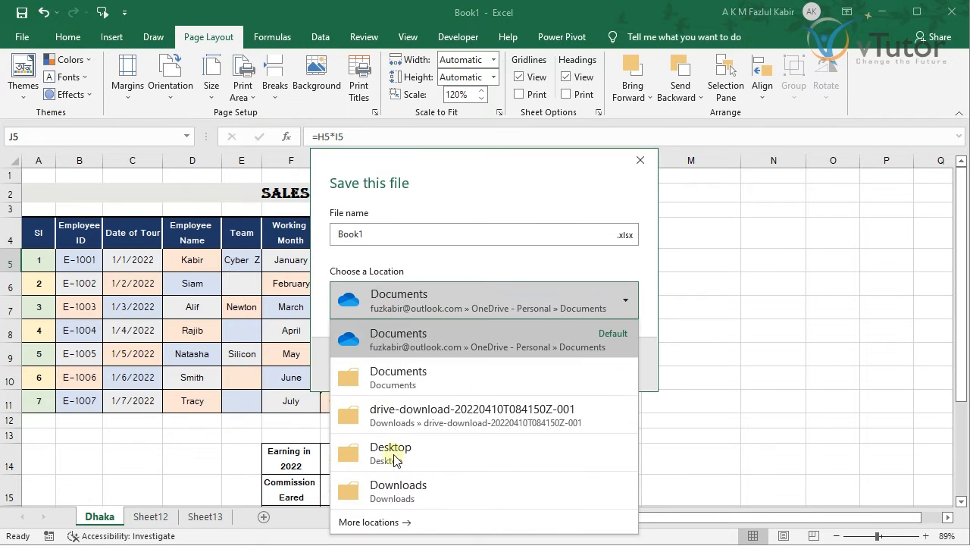
pyautogui.click(390, 382)
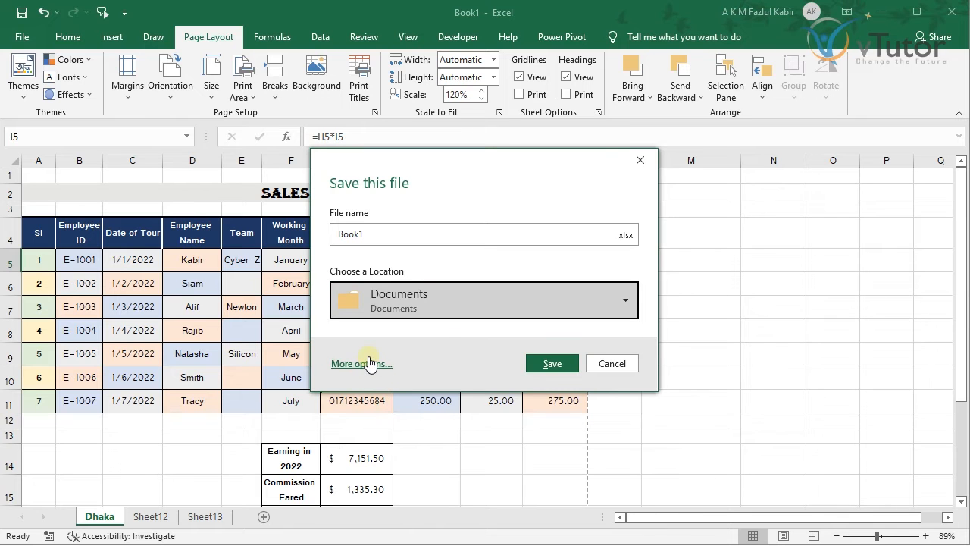
pyautogui.click(386, 237)
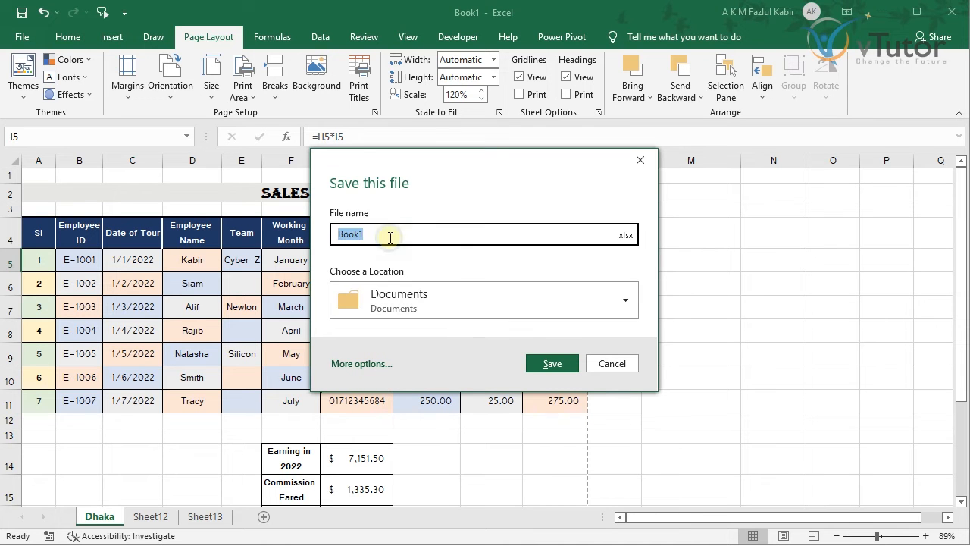
pyautogui.write('Dhaka Sales')
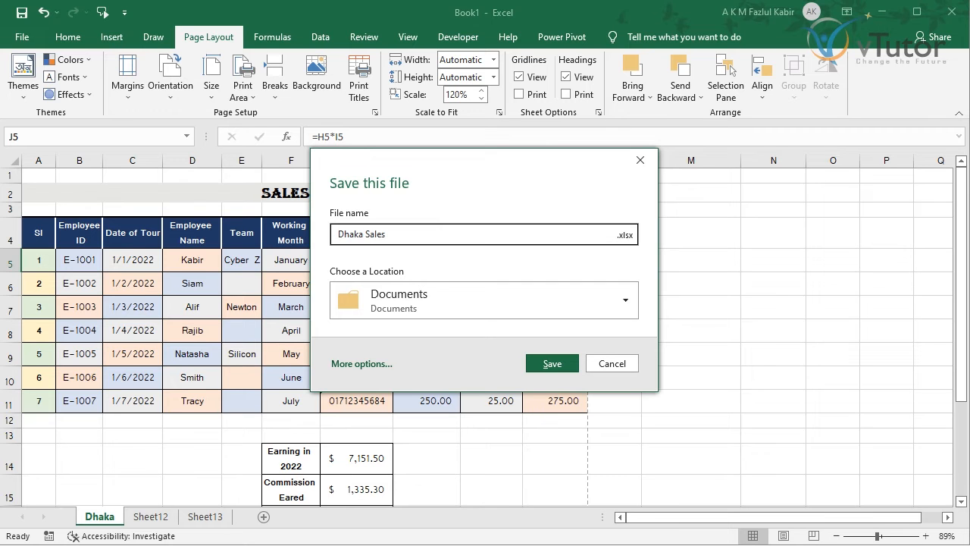
pyautogui.click(414, 233)
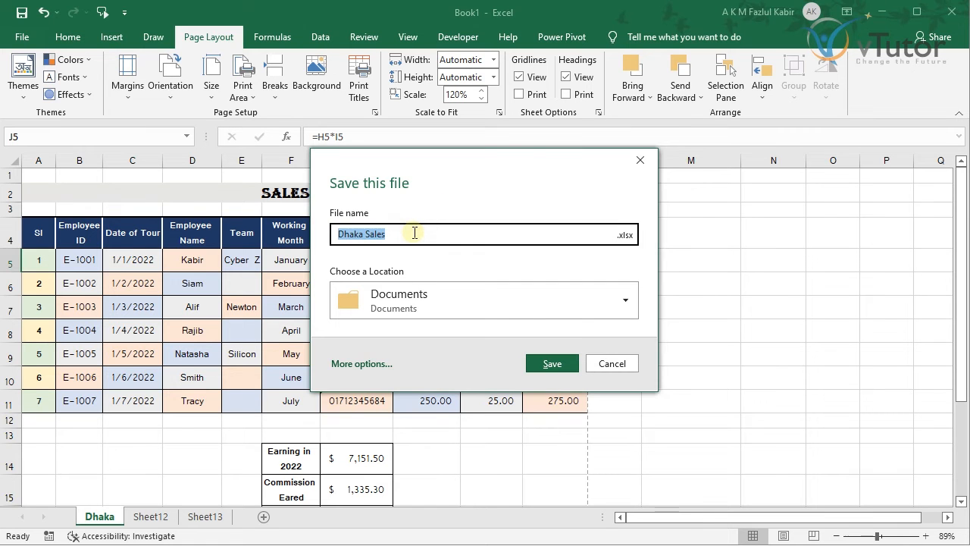
pyautogui.click(415, 233)
pyautogui.write('2022')
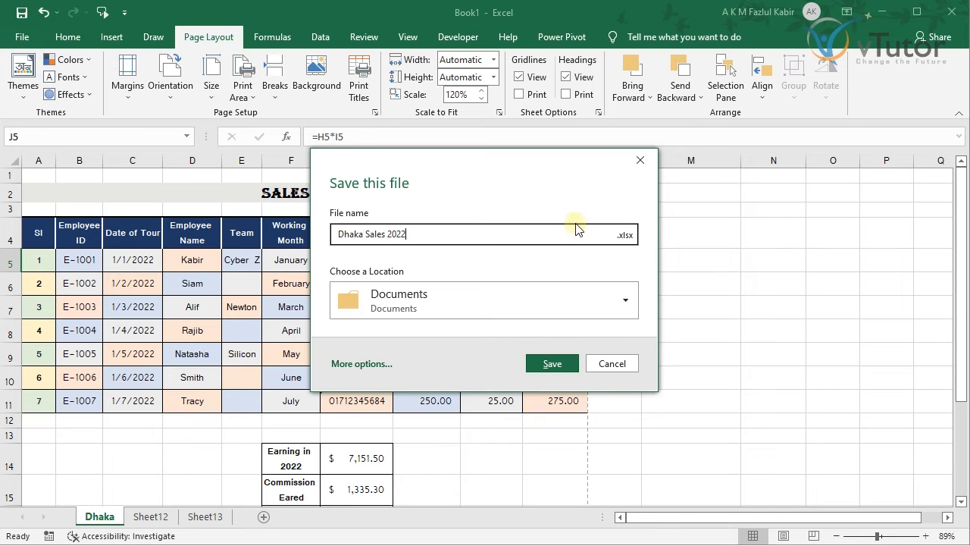
pyautogui.click(381, 359)
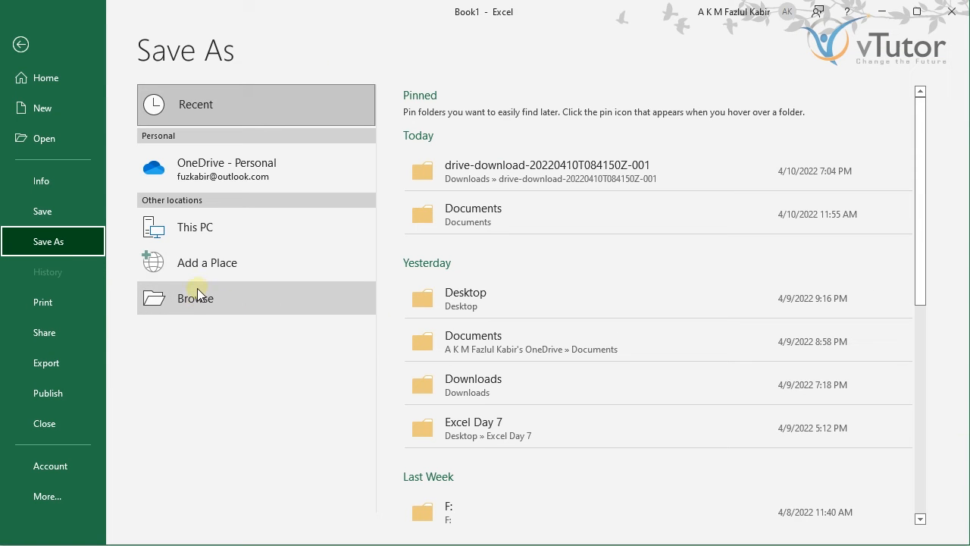
# Step: Reopen the Save As browse window from the File backstage, targeting Documents
pyautogui.click(194, 296)
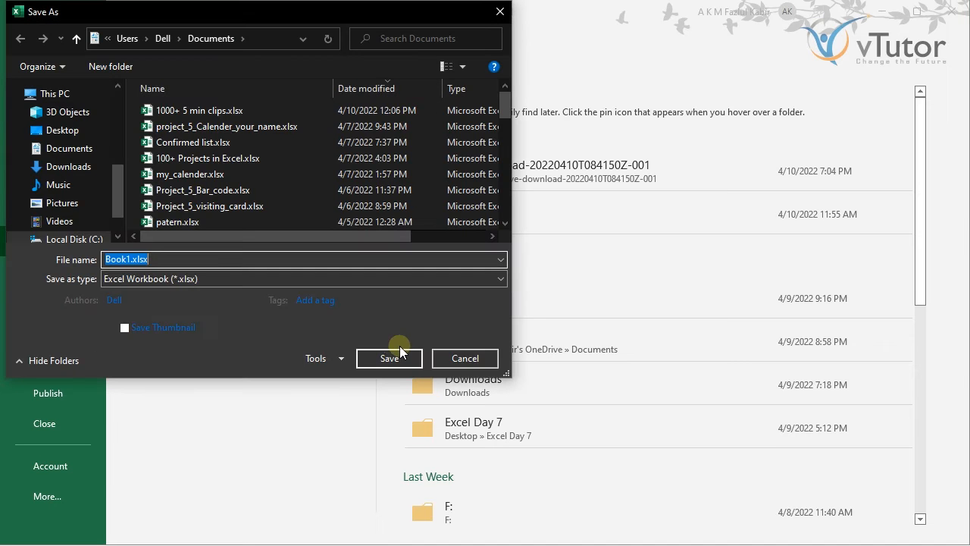
pyautogui.click(455, 359)
pyautogui.click(19, 28)
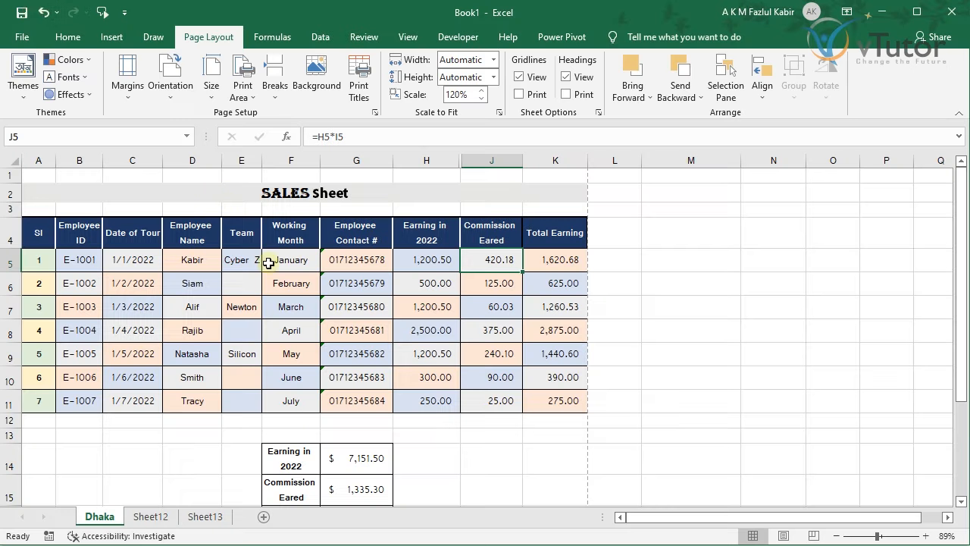
pyautogui.click(21, 37)
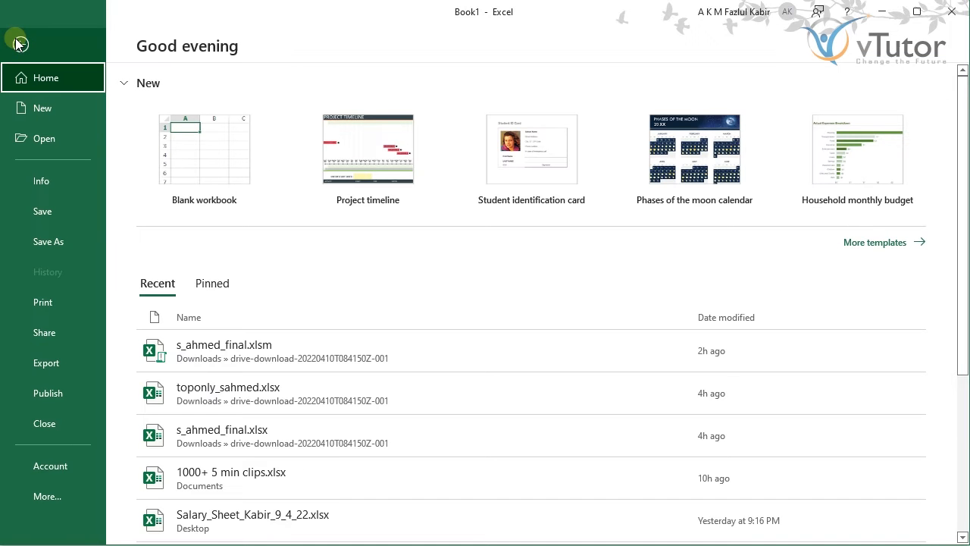
pyautogui.click(19, 43)
pyautogui.click(21, 38)
pyautogui.click(53, 241)
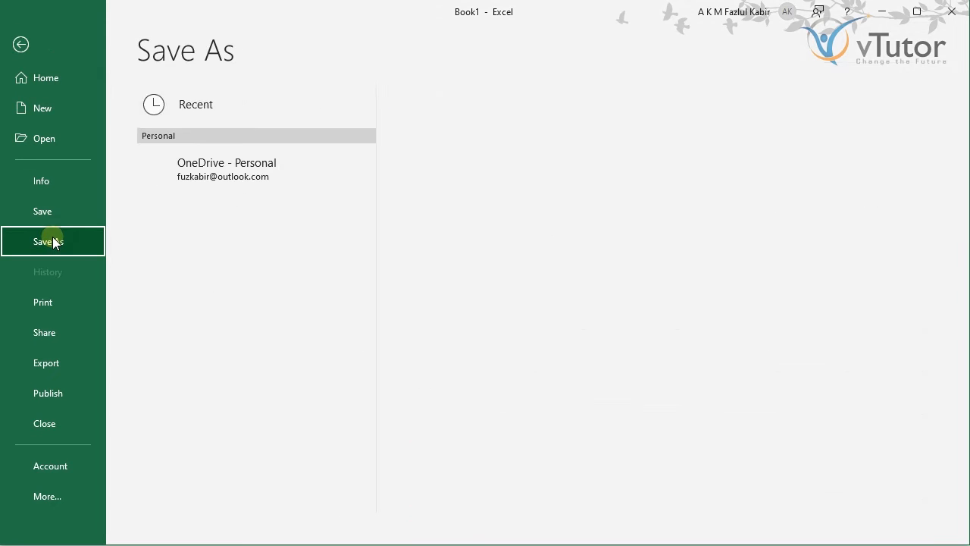
pyautogui.click(184, 302)
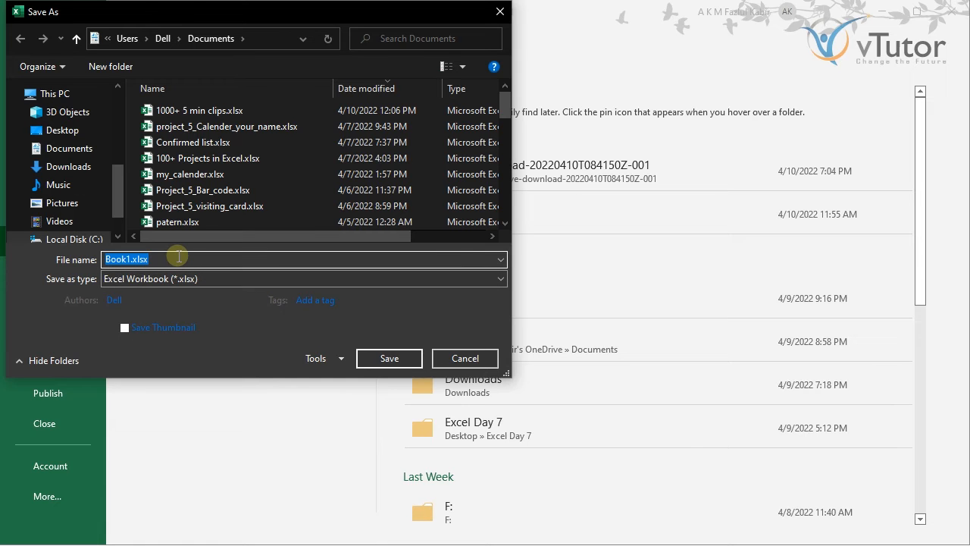
# Step: Name the file Dhaka Sales Target 2022 as an Excel Workbook and move the window aside
pyautogui.write('Dhaka')
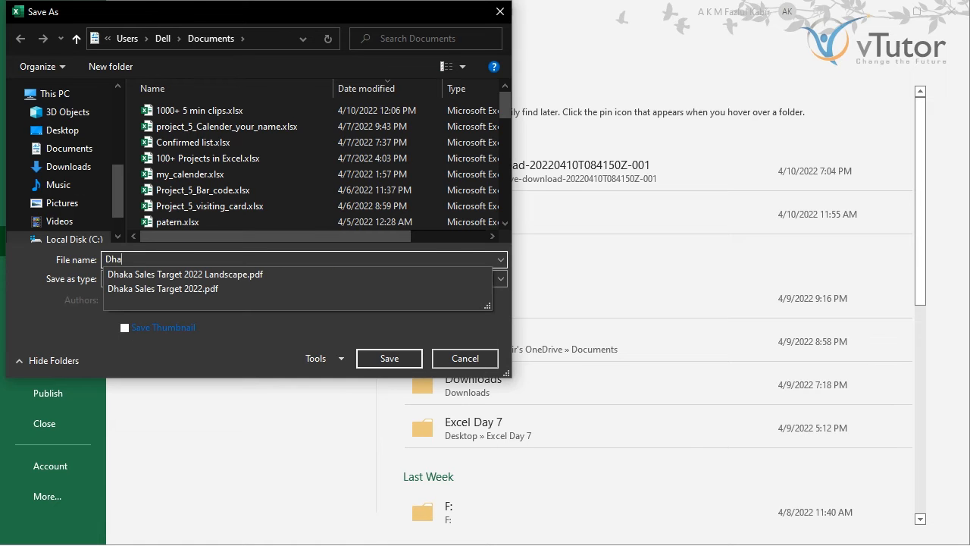
pyautogui.click(154, 289)
pyautogui.click(226, 259)
pyautogui.press('BackSpace')
pyautogui.press('BackSpace')
pyautogui.press('BackSpace')
pyautogui.press('BackSpace')
pyautogui.click(188, 349)
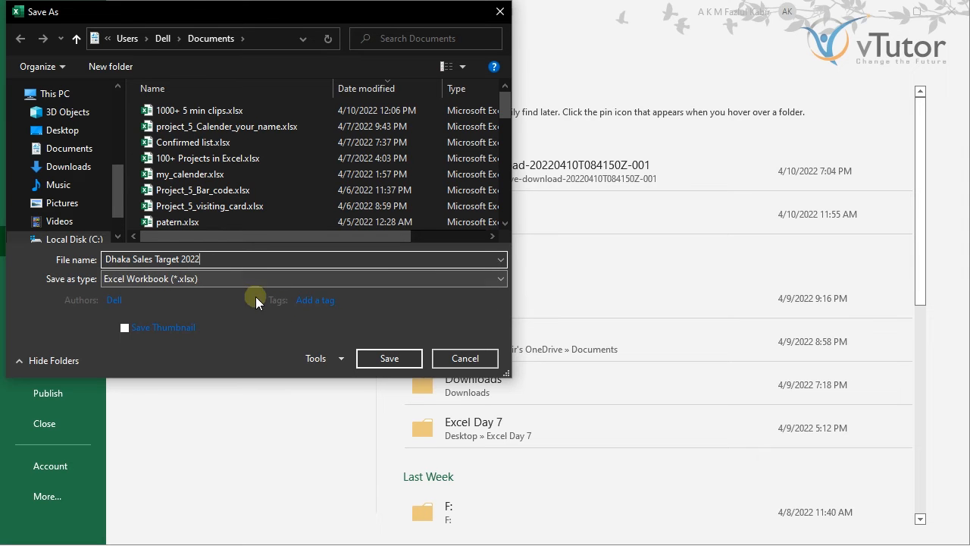
pyautogui.moveTo(186, 19); pyautogui.dragTo(435, 57)
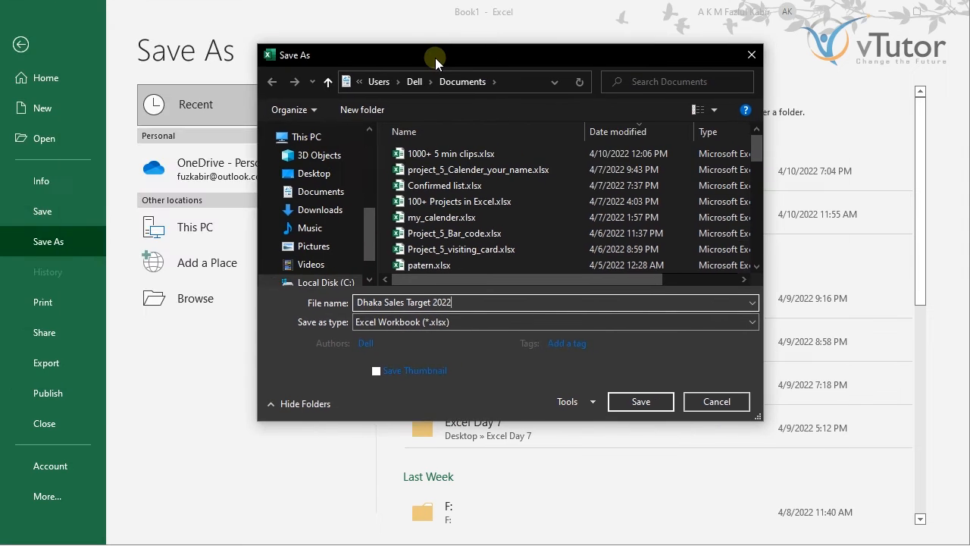
# Step: Set and confirm a password to open in General Options, then save Dhaka Sales Target 2022.xlsx
pyautogui.click(585, 403)
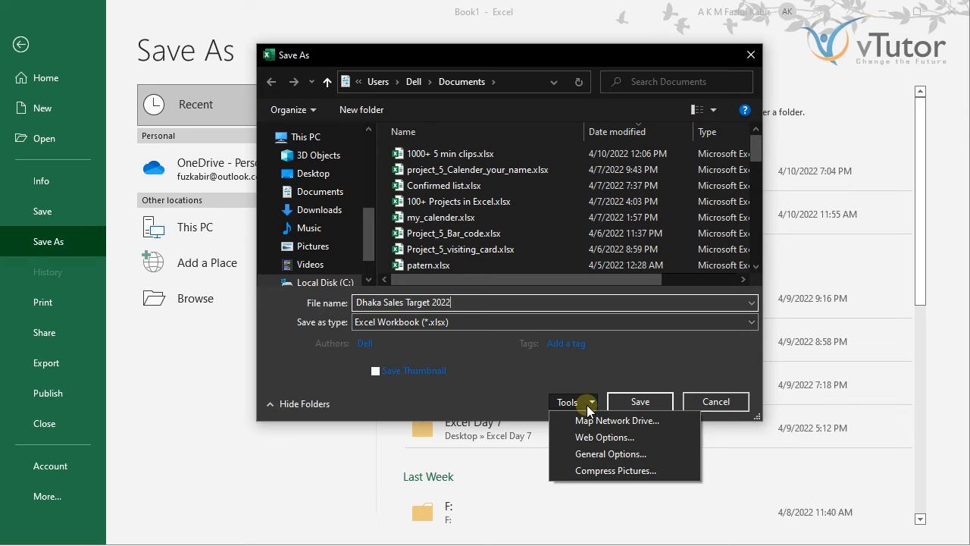
pyautogui.click(601, 452)
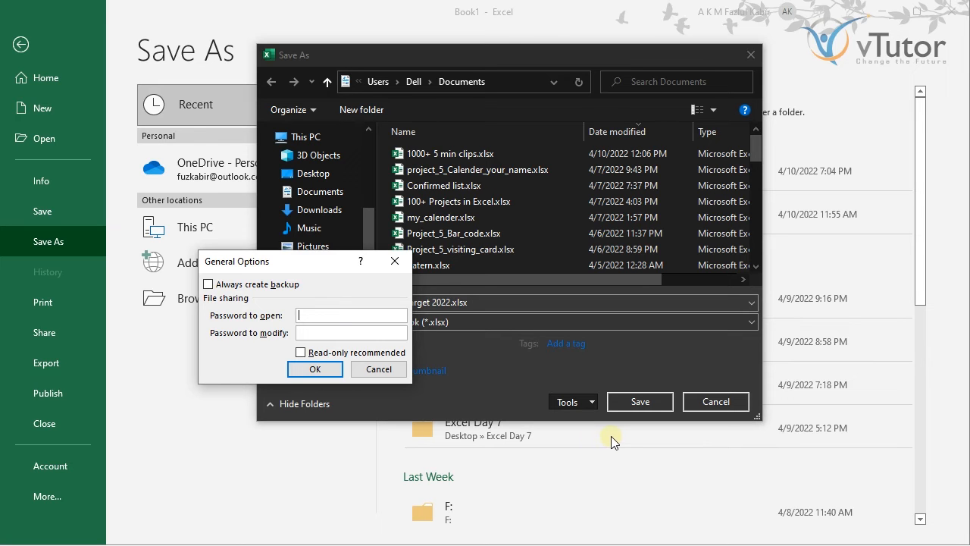
pyautogui.write('3')
pyautogui.click(316, 370)
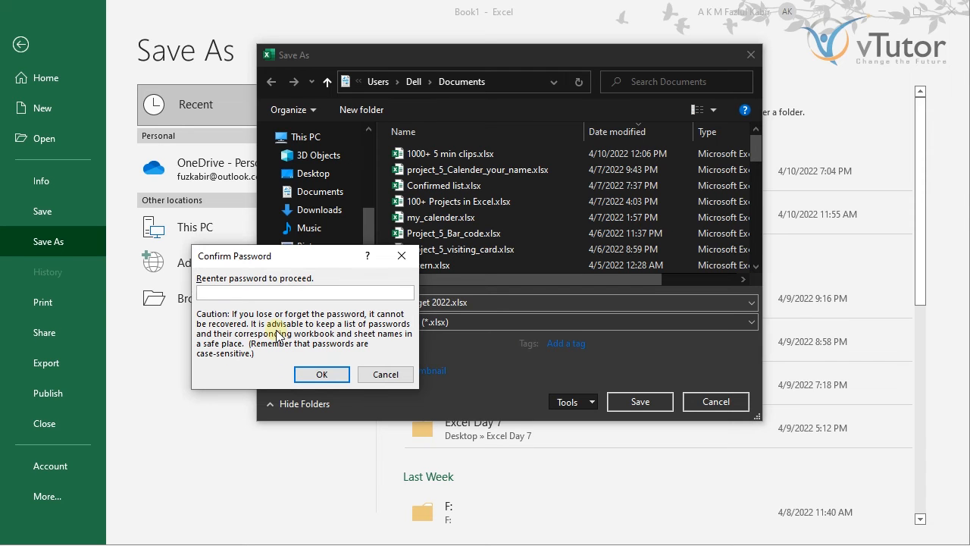
pyautogui.moveTo(270, 255); pyautogui.dragTo(426, 244)
pyautogui.write('123')
pyautogui.click(478, 363)
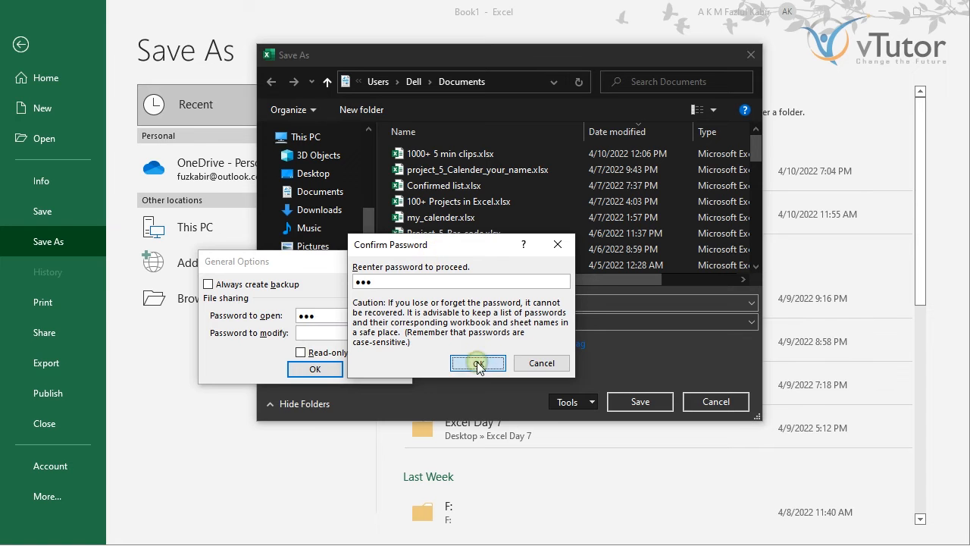
pyautogui.click(622, 401)
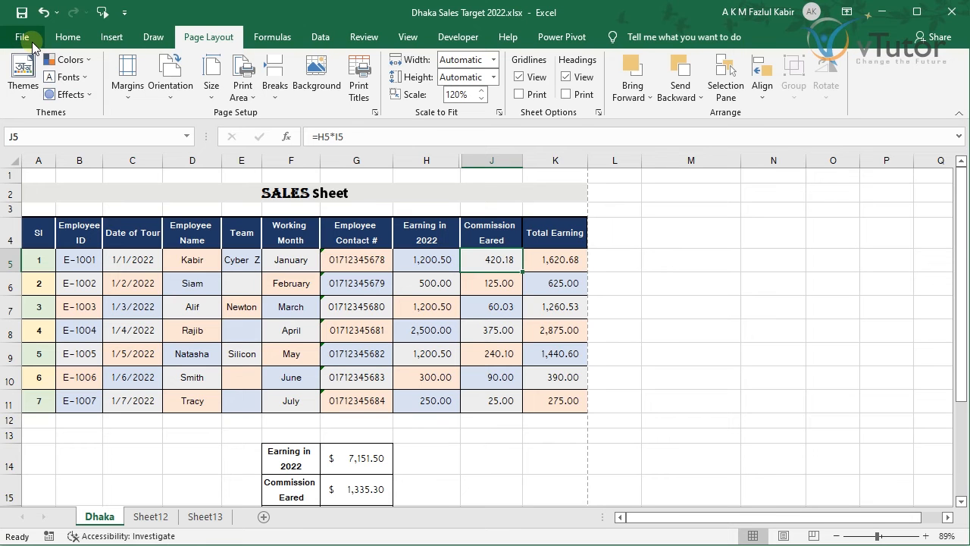
# Step: Close the workbook, try reopening it from Recent, and dismiss the wrong-password error
pyautogui.click(29, 39)
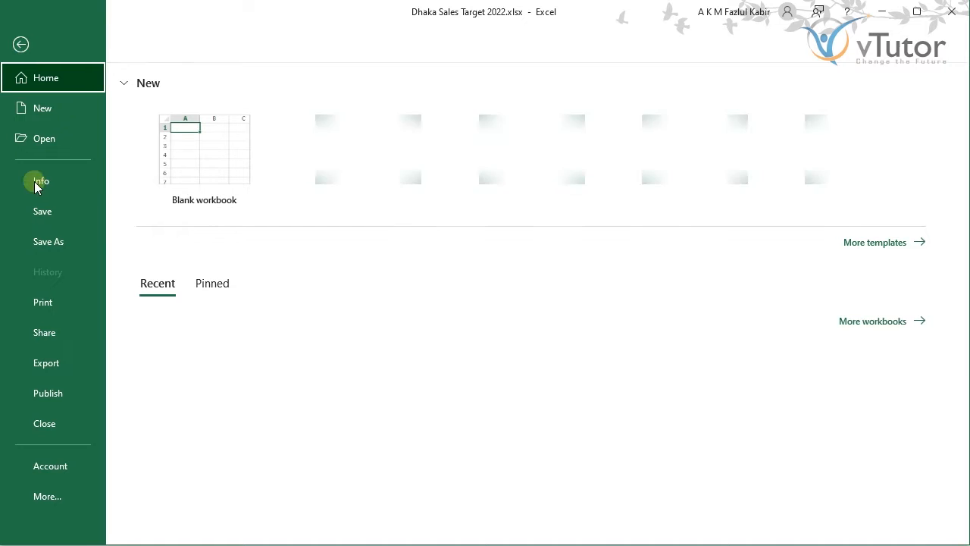
pyautogui.click(45, 422)
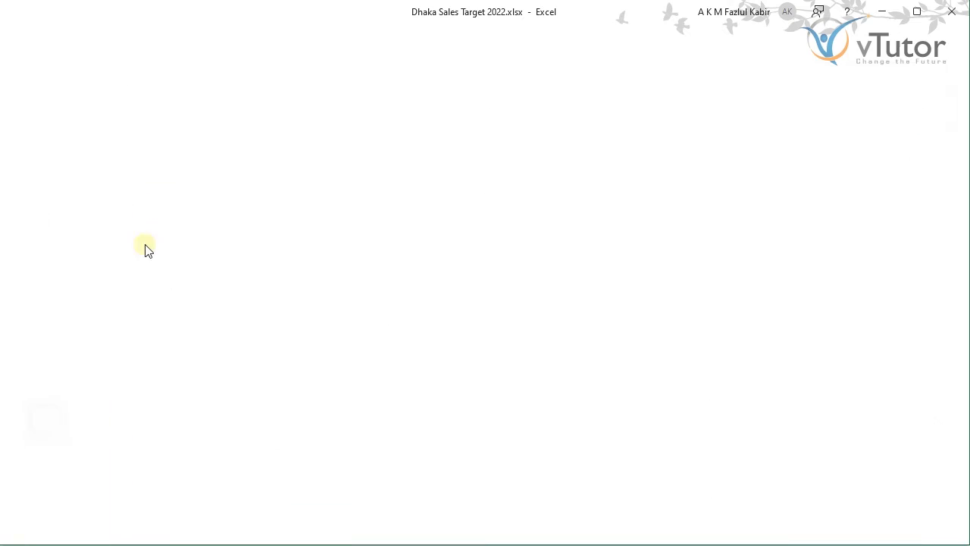
pyautogui.click(23, 40)
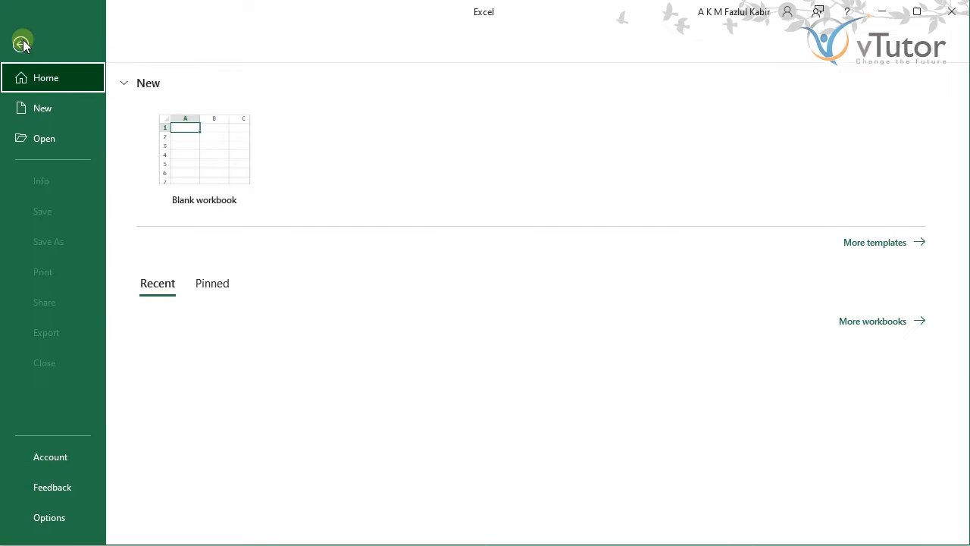
pyautogui.click(251, 355)
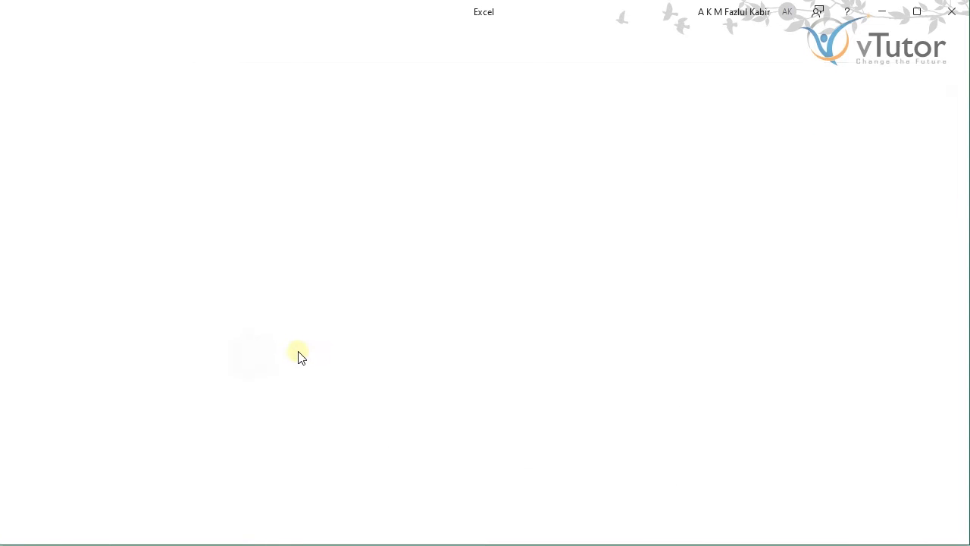
pyautogui.moveTo(274, 257); pyautogui.dragTo(486, 253)
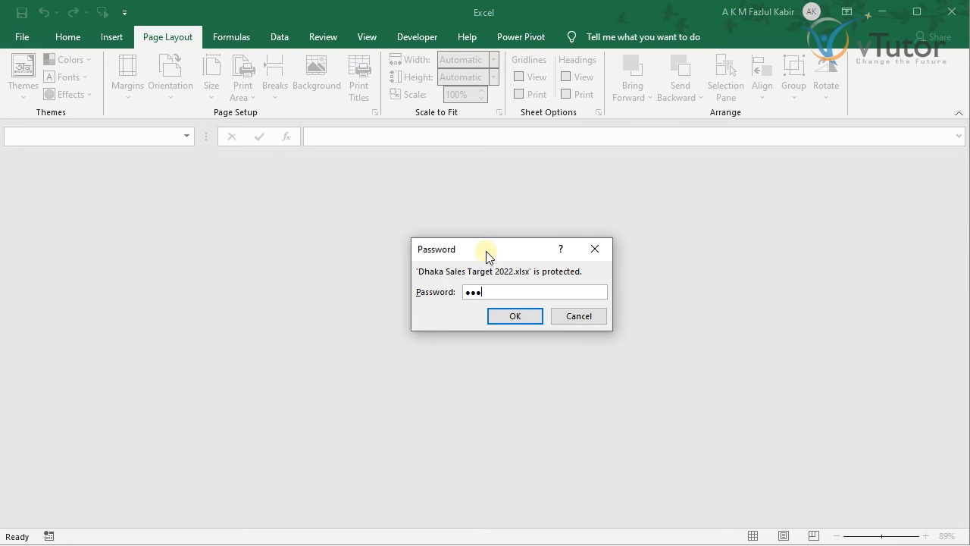
pyautogui.press('Return')
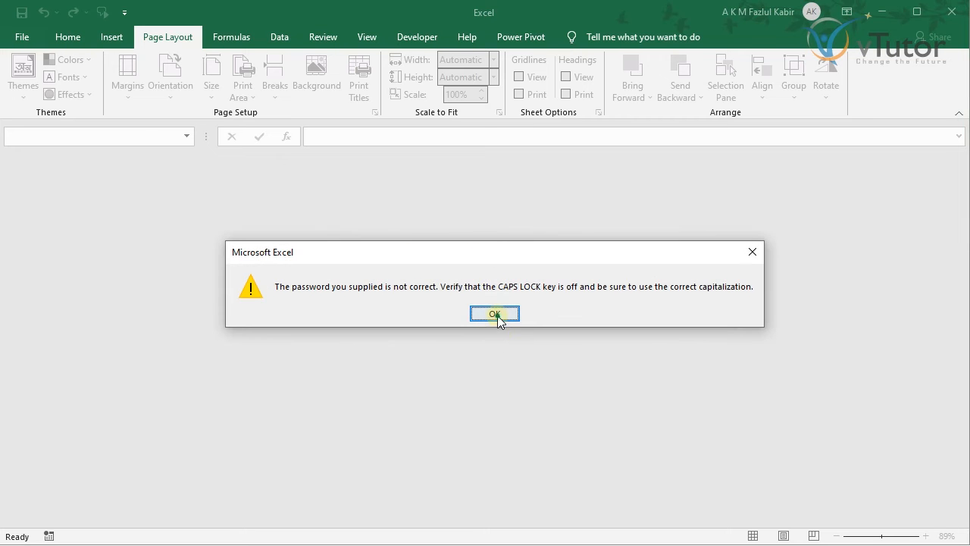
pyautogui.click(495, 314)
# Step: Reopen Dhaka Sales Target 2022 from Recent with the correct open password
pyautogui.click(23, 38)
pyautogui.click(230, 347)
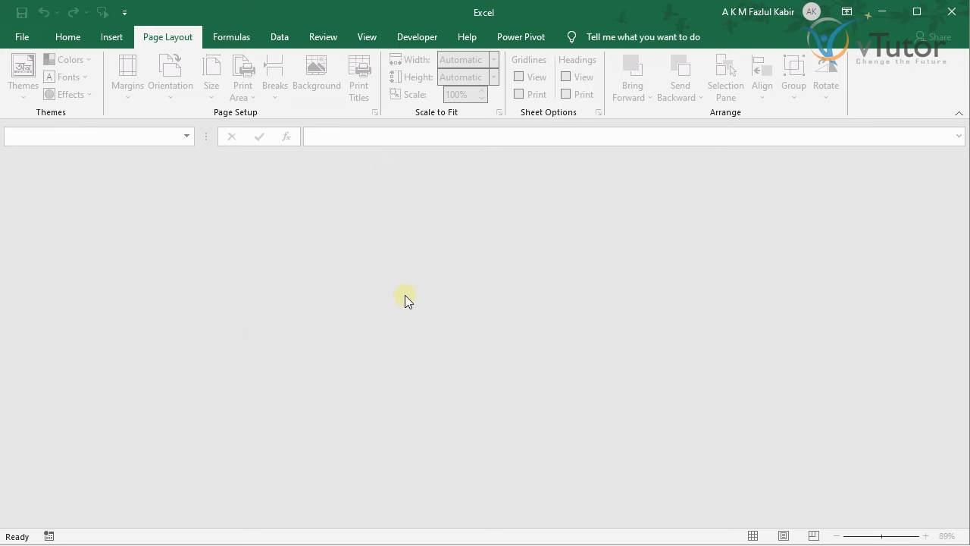
pyautogui.write('***')
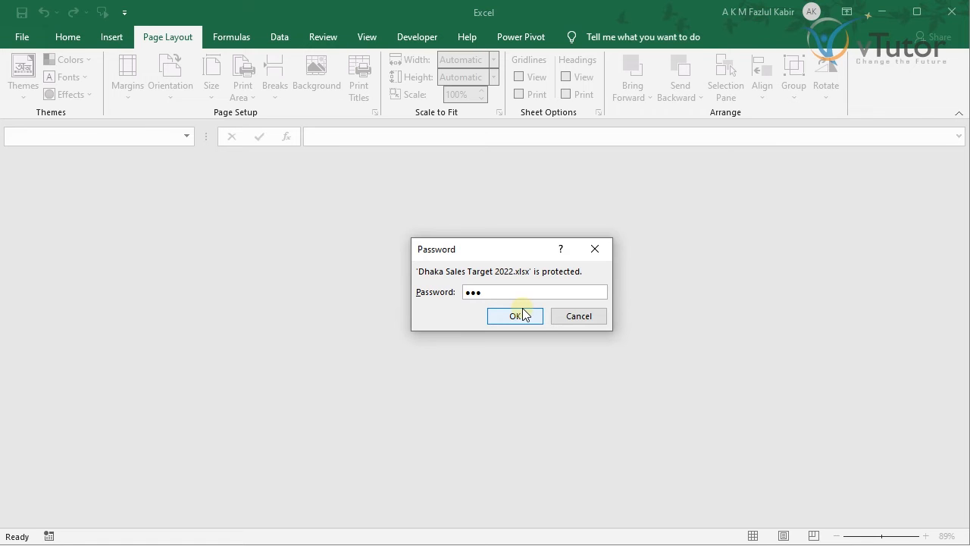
pyautogui.click(523, 314)
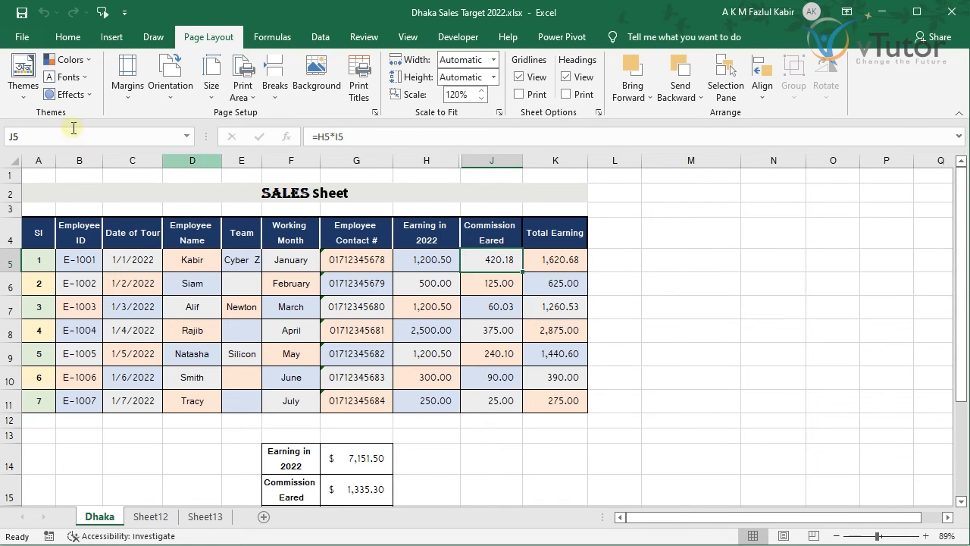
# Step: Clear the password to open in General Options and save over the existing Dhaka Sales Target 2022.xlsx
pyautogui.click(31, 39)
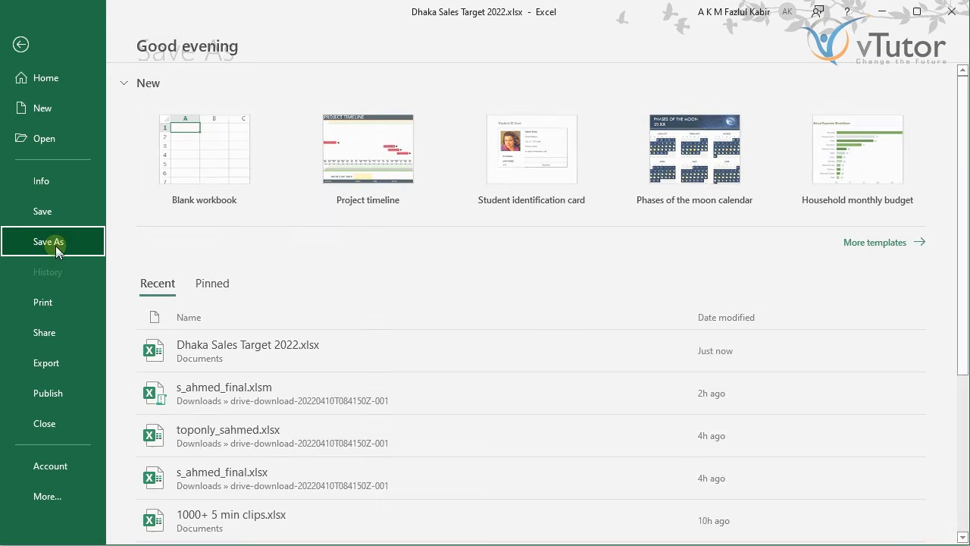
pyautogui.click(57, 245)
pyautogui.click(201, 299)
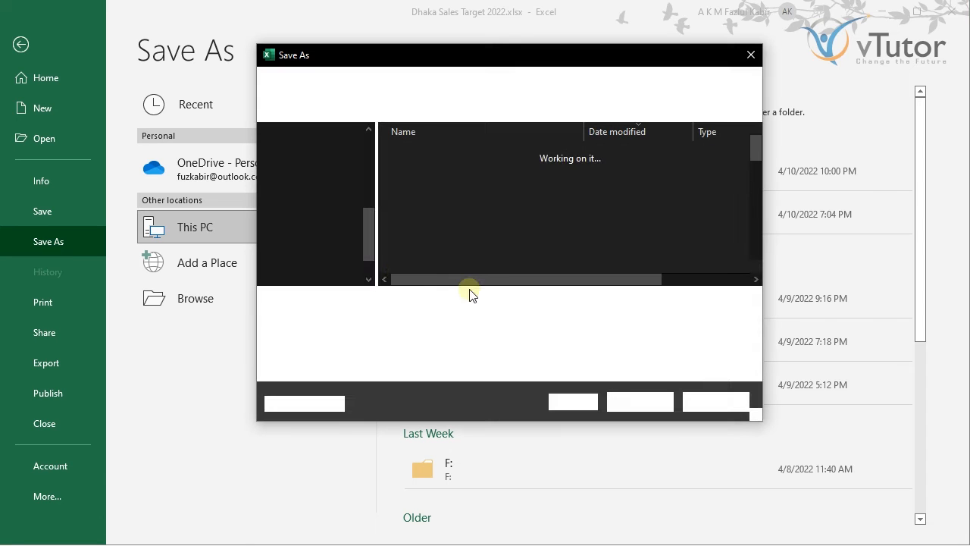
pyautogui.click(584, 401)
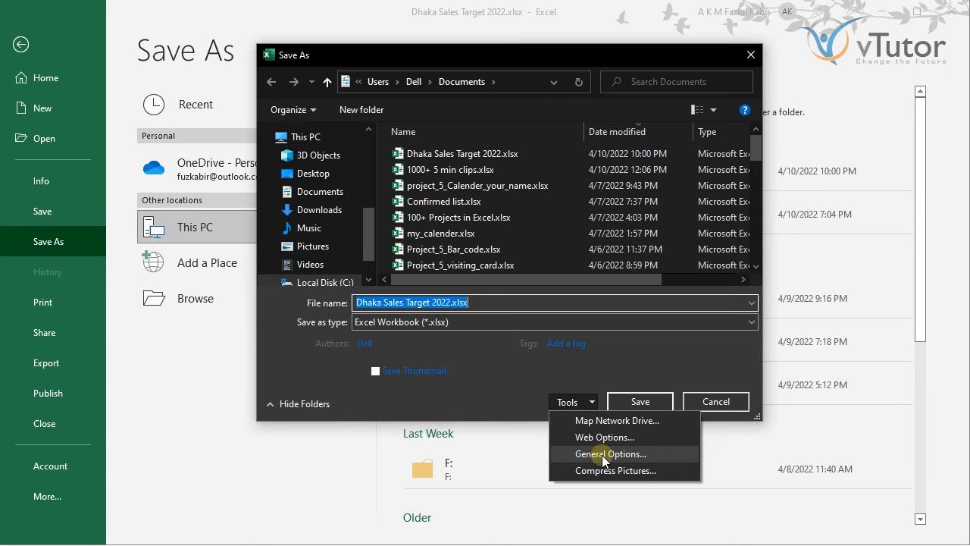
pyautogui.click(601, 454)
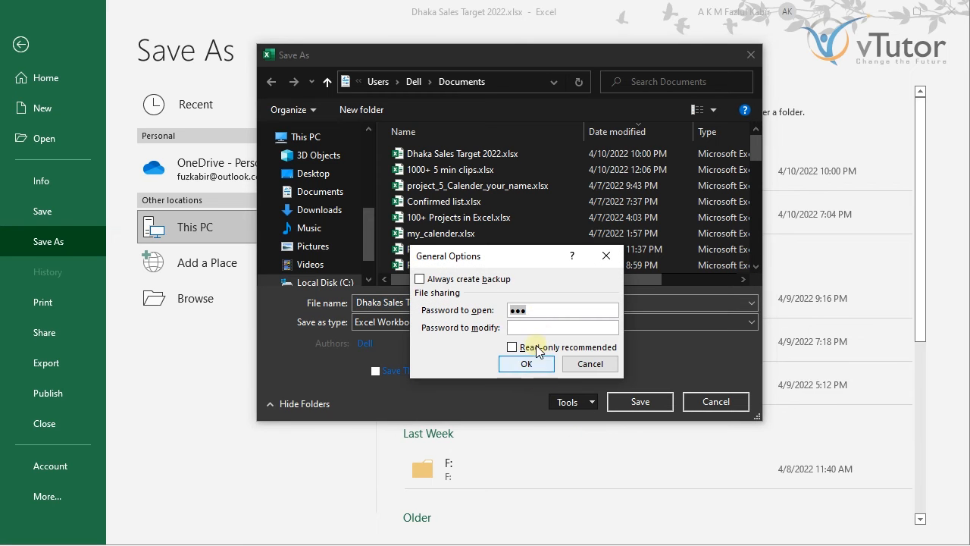
pyautogui.click(536, 318)
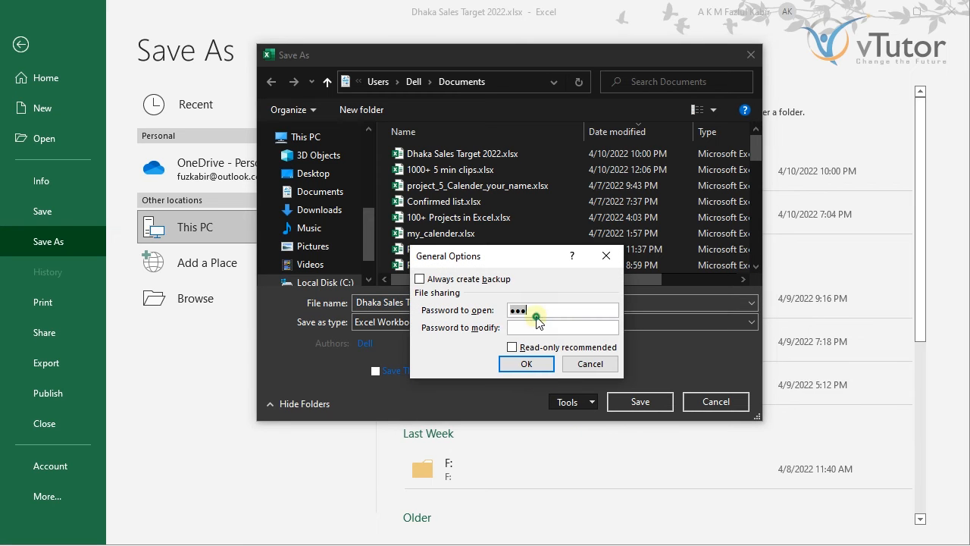
pyautogui.press('BackSpace')
pyautogui.press('BackSpace')
pyautogui.press('BackSpace')
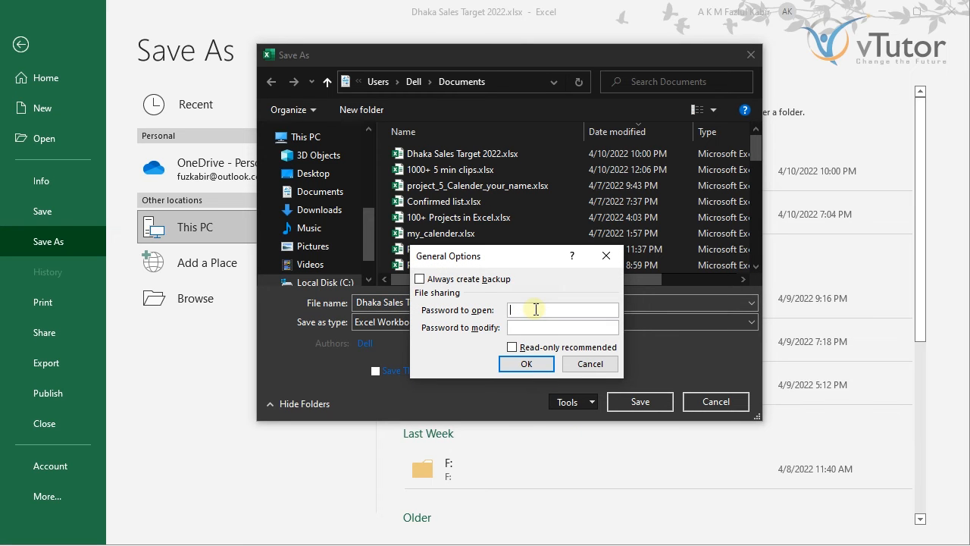
pyautogui.click(529, 364)
pyautogui.click(635, 402)
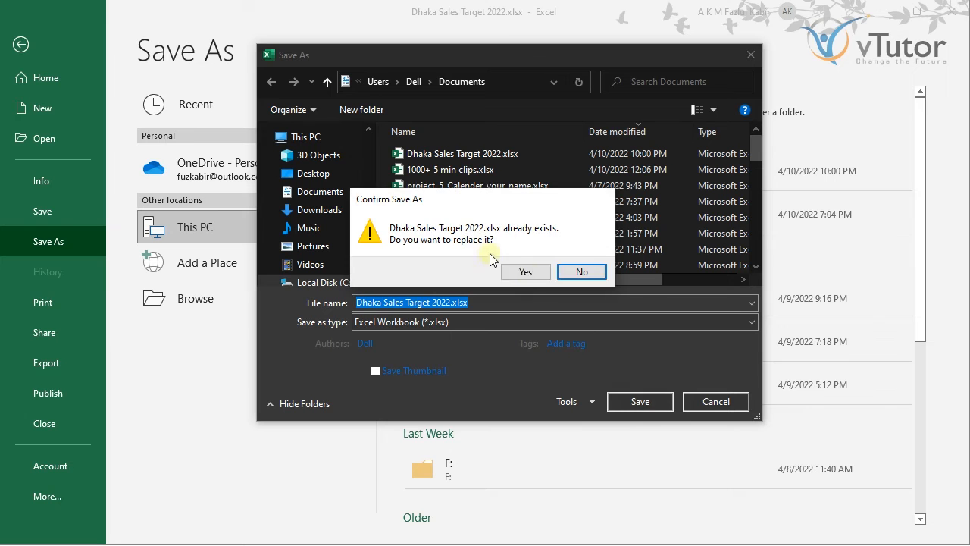
pyautogui.click(523, 271)
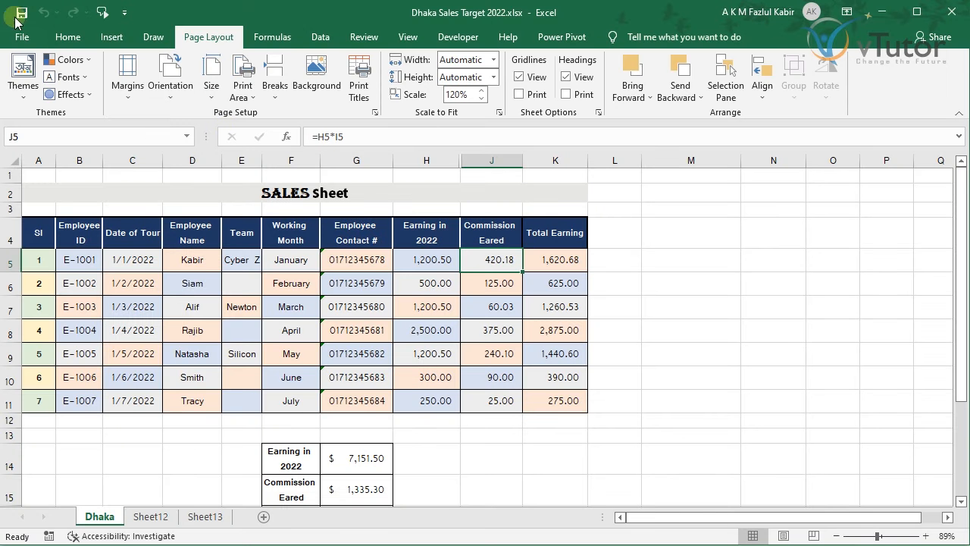
# Step: Reach General Options through Save As, Browse and the Tools menu
pyautogui.click(21, 34)
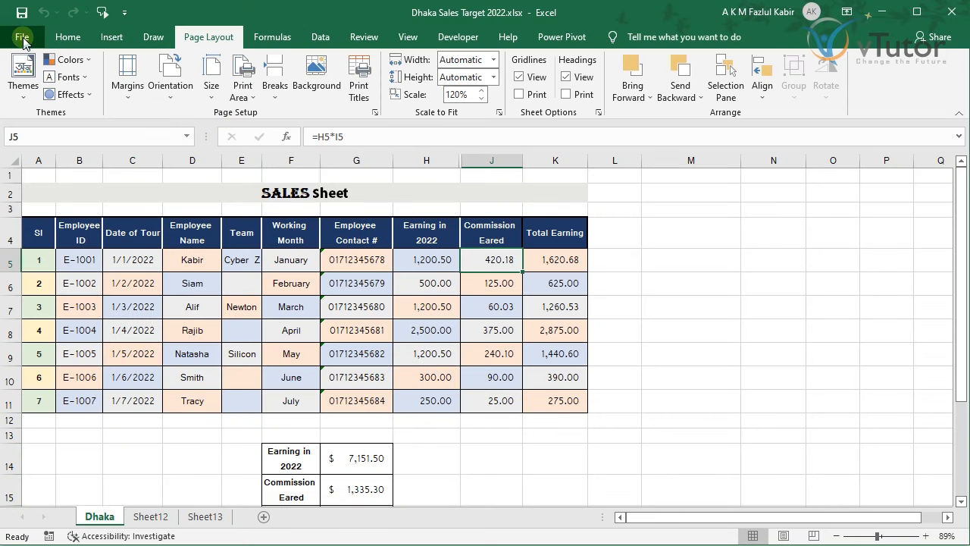
pyautogui.click(52, 244)
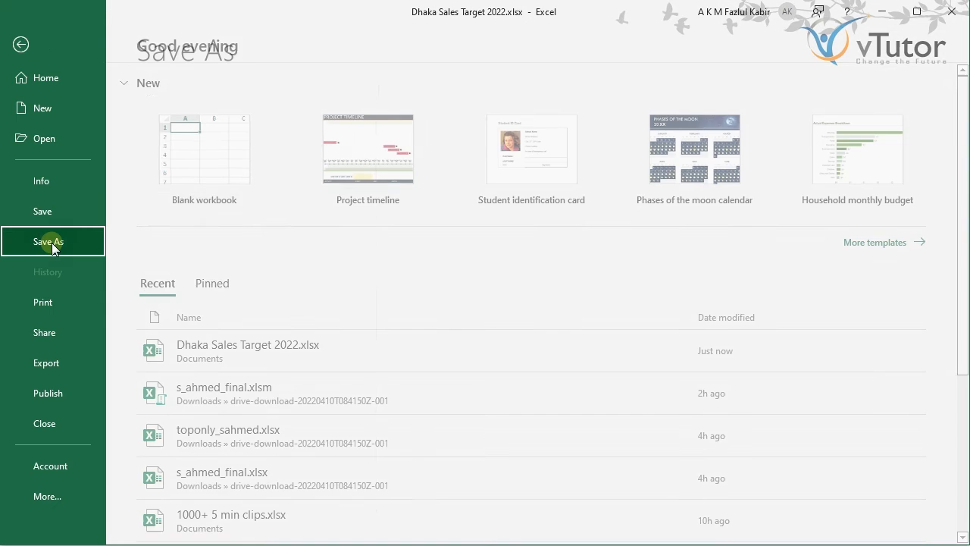
pyautogui.click(231, 294)
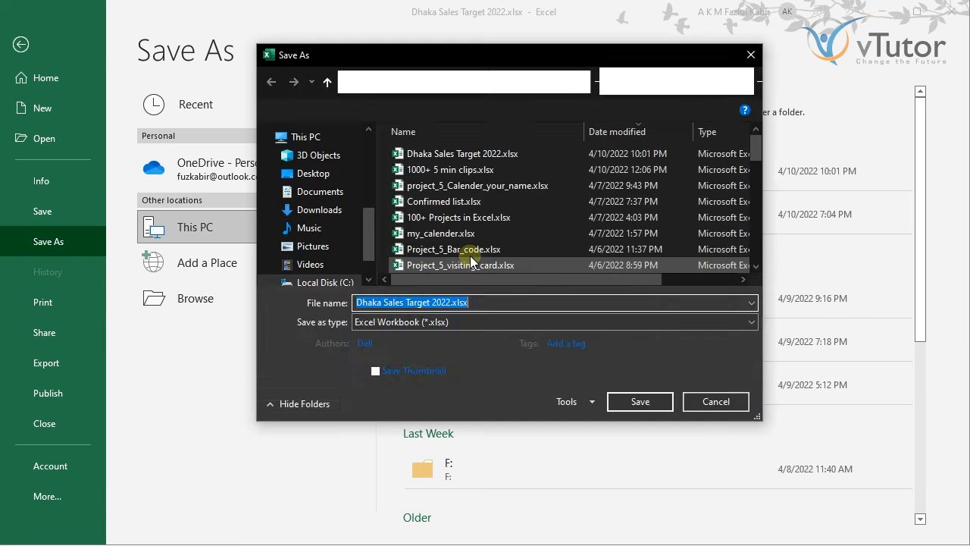
pyautogui.click(586, 404)
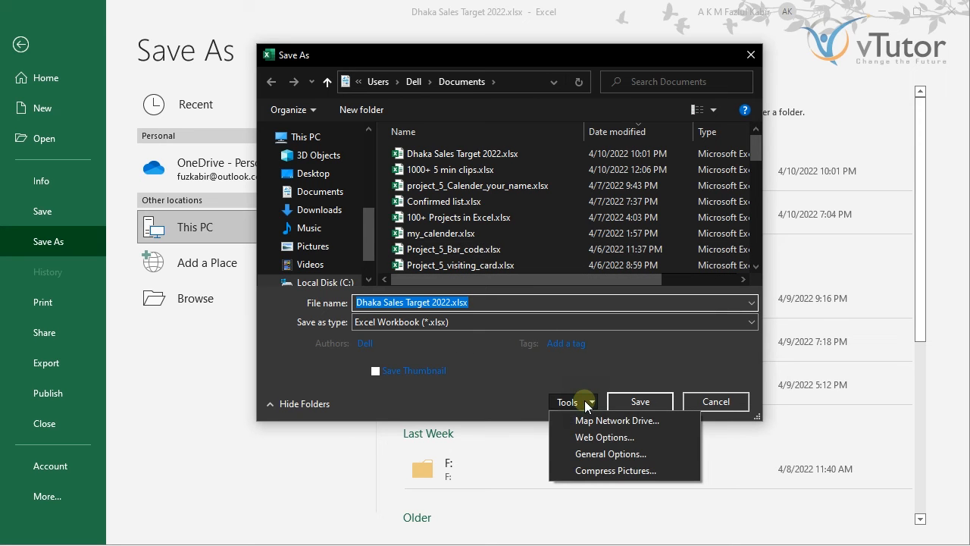
pyautogui.click(599, 453)
# Step: Enter and confirm a password to modify, then replace Dhaka Sales Target 2022.xlsx
pyautogui.click(520, 327)
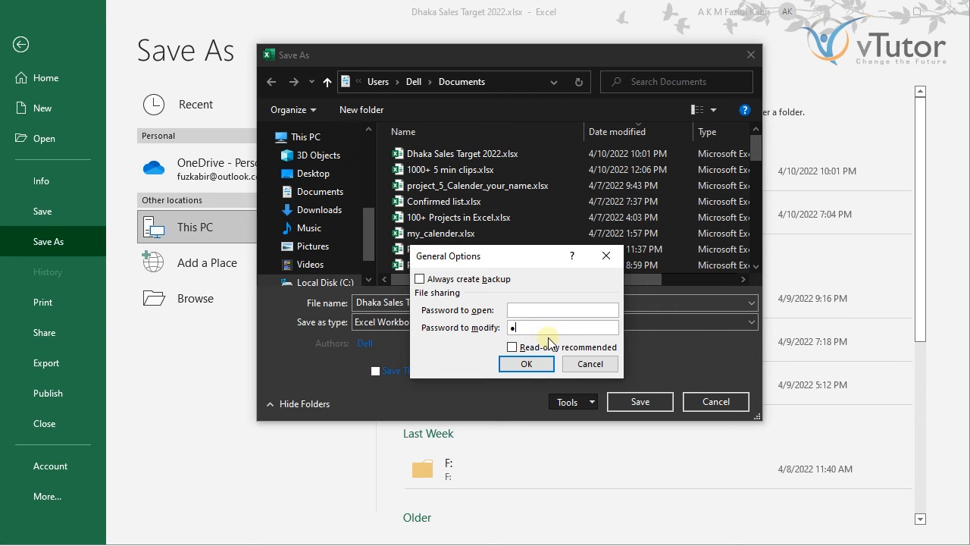
pyautogui.click(525, 364)
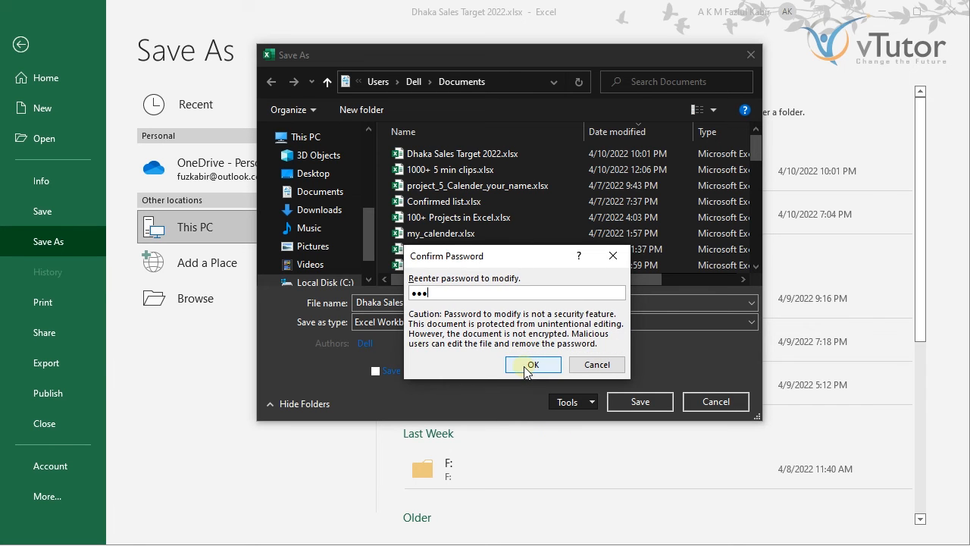
pyautogui.press('BackSpace')
pyautogui.press('BackSpace')
pyautogui.press('BackSpace')
pyautogui.write('123')
pyautogui.click(524, 366)
pyautogui.click(618, 401)
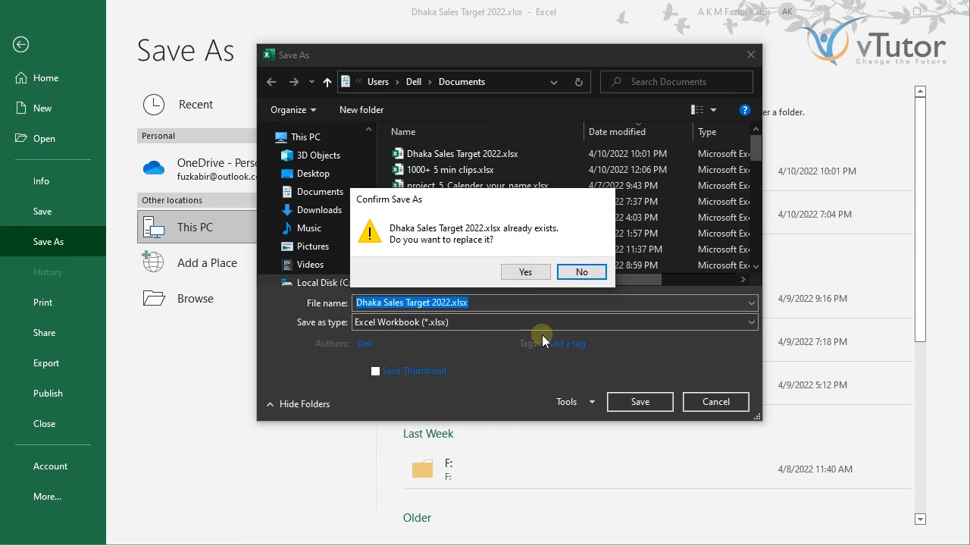
pyautogui.click(525, 272)
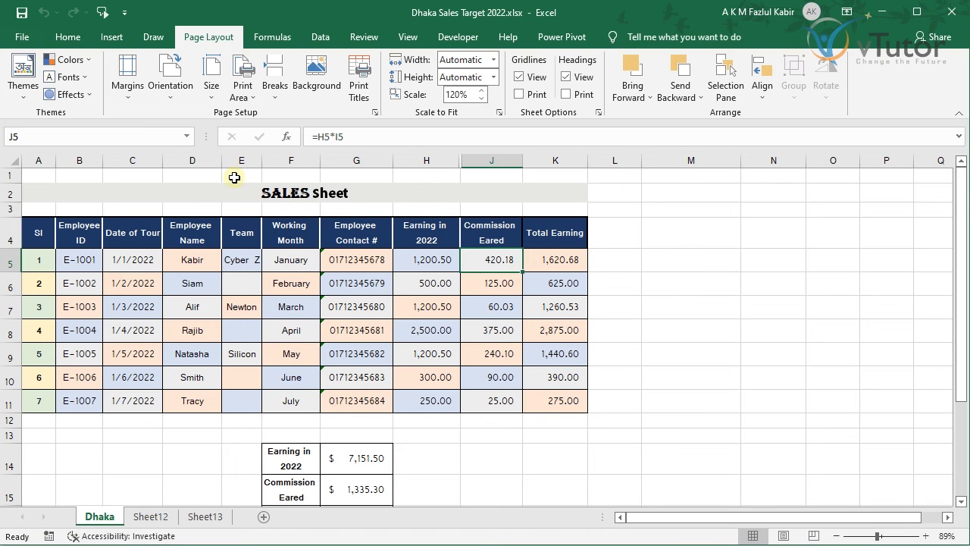
# Step: Close Dhaka Sales Target 2022 and reopen it from Recent as Read Only, skipping the modify password
pyautogui.click(22, 37)
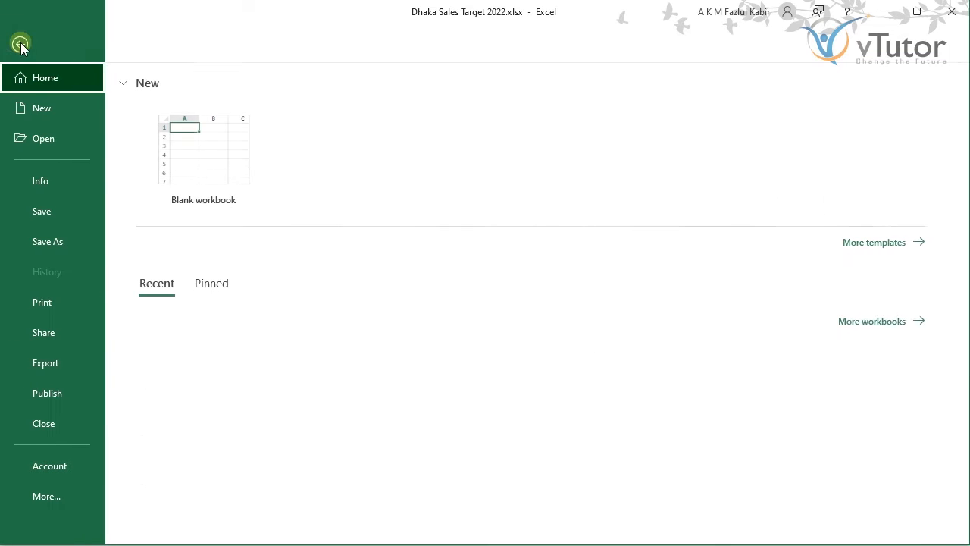
pyautogui.click(44, 422)
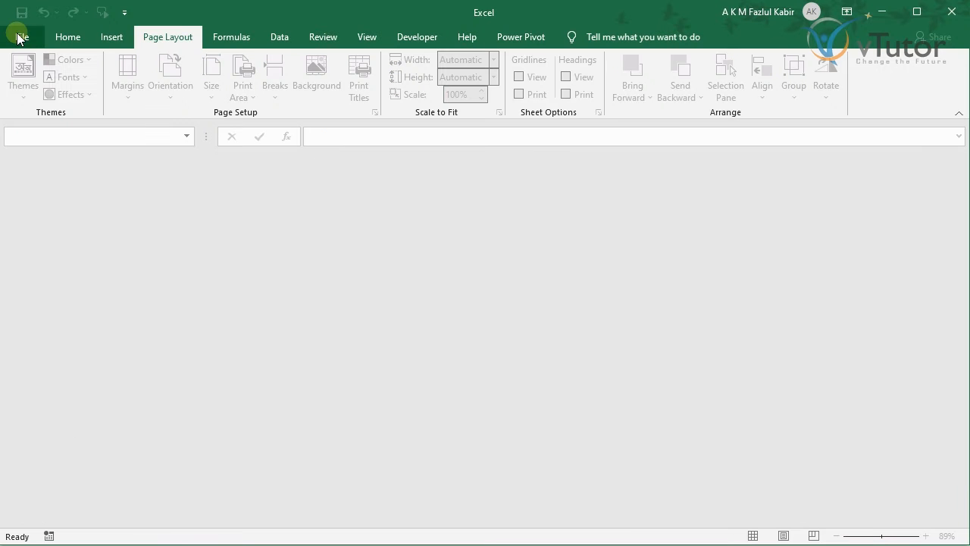
pyautogui.click(18, 33)
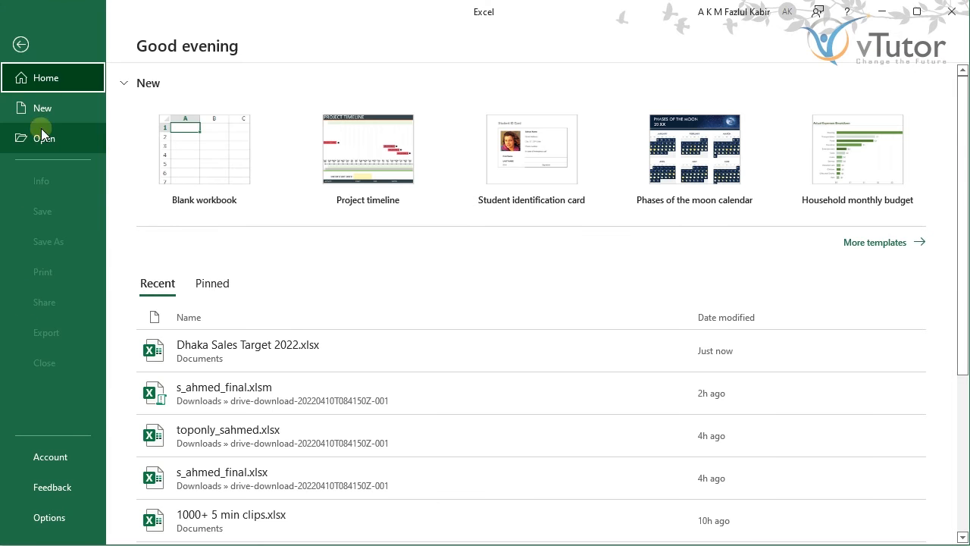
pyautogui.click(189, 349)
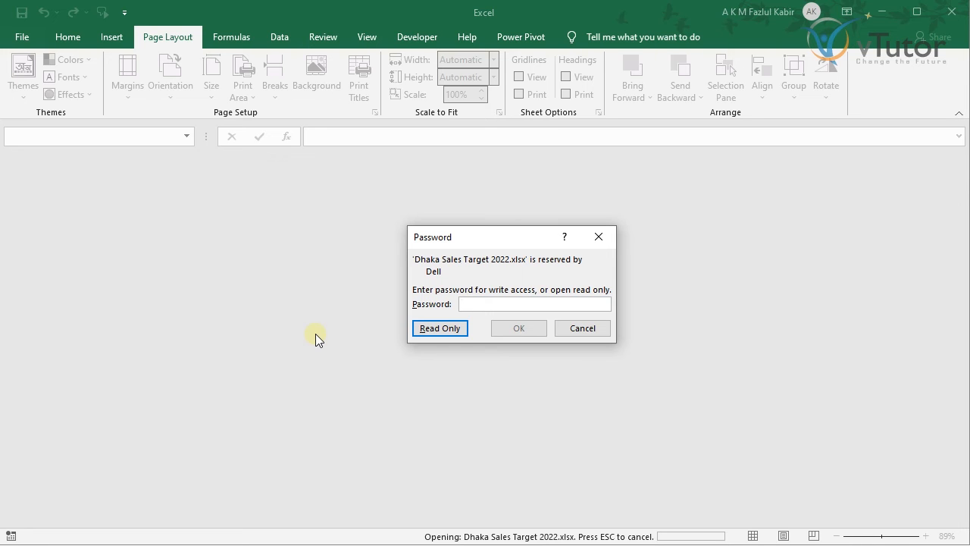
pyautogui.click(440, 331)
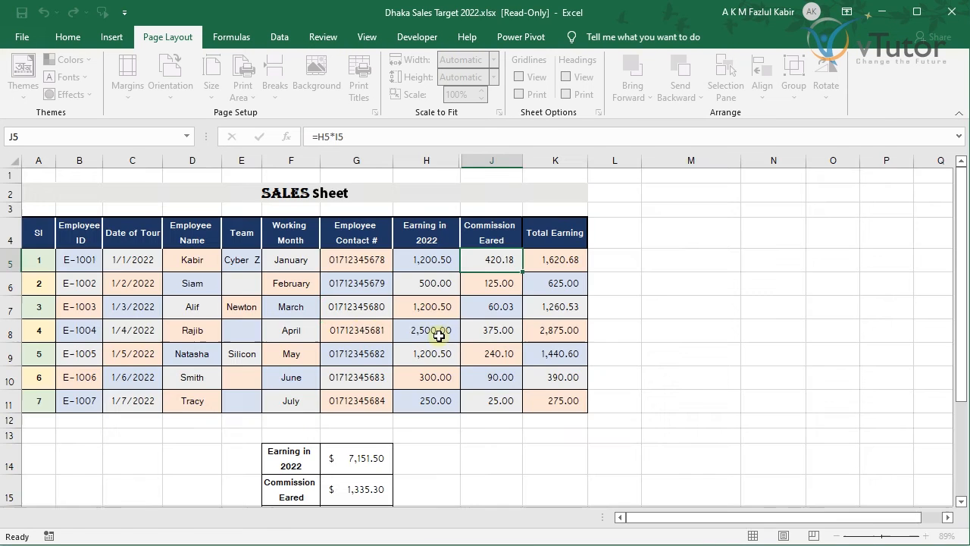
# Step: Type test entries dgsd into G5 and zxcxz into H7
pyautogui.press('Down')
pyautogui.click(331, 289)
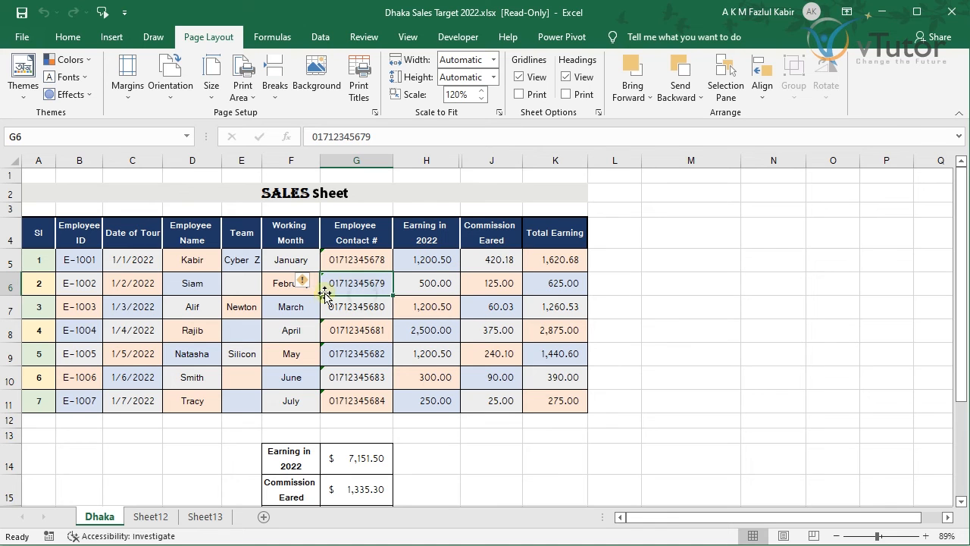
pyautogui.click(373, 260)
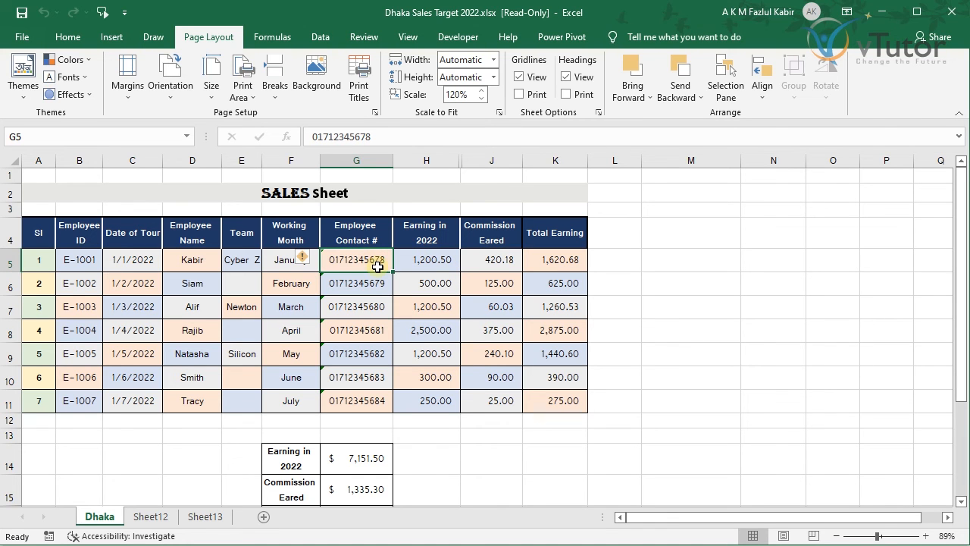
pyautogui.write('dgsd')
pyautogui.click(435, 284)
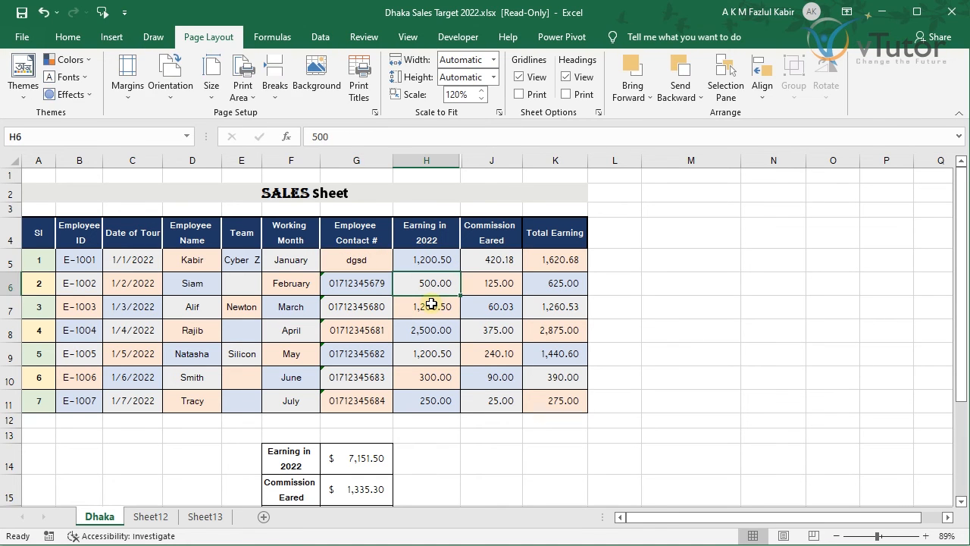
pyautogui.click(432, 305)
pyautogui.write('zxcxz')
# Step: Attempt a Ctrl+S save, dismiss the read-only warning, and return to the sheet
pyautogui.hotkey('ctrl', 's')
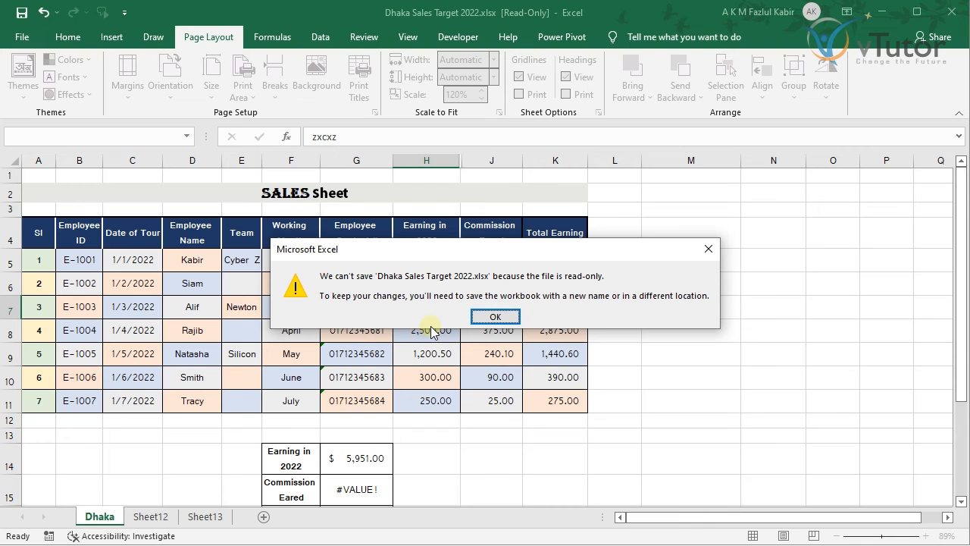
pyautogui.click(706, 250)
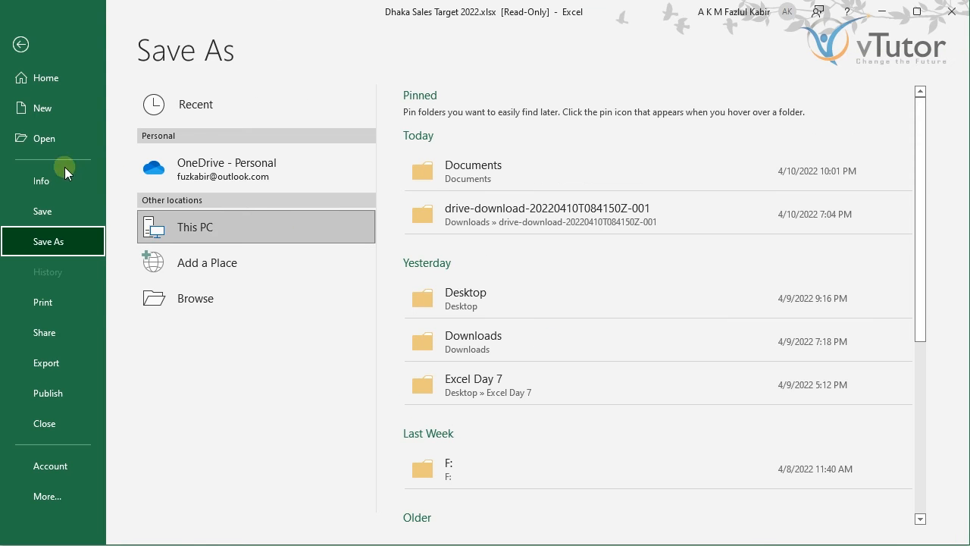
pyautogui.click(21, 44)
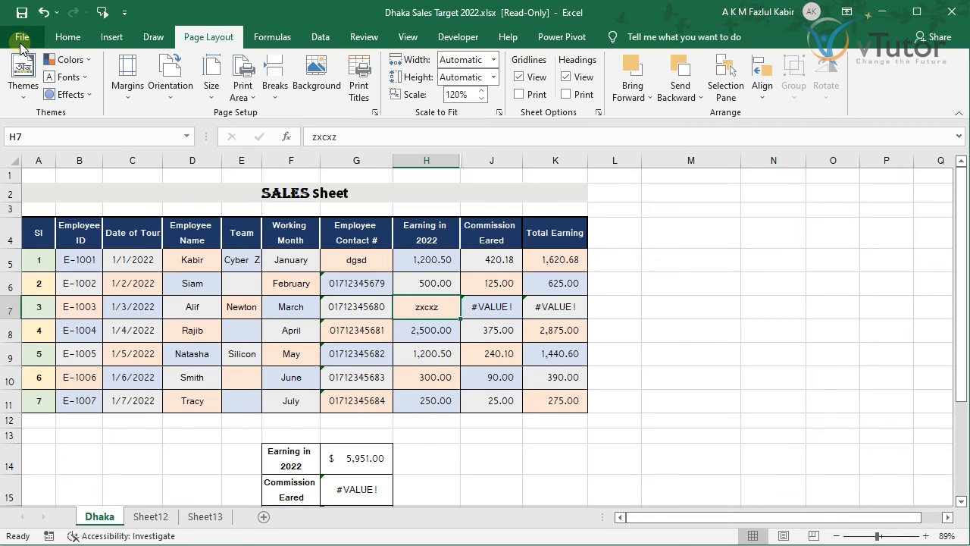
# Step: Undo the dgsd and zxcxz entries, then save as Copy of Dhaka Sales Target 2022.xlsx with blank passwords
pyautogui.click(41, 14)
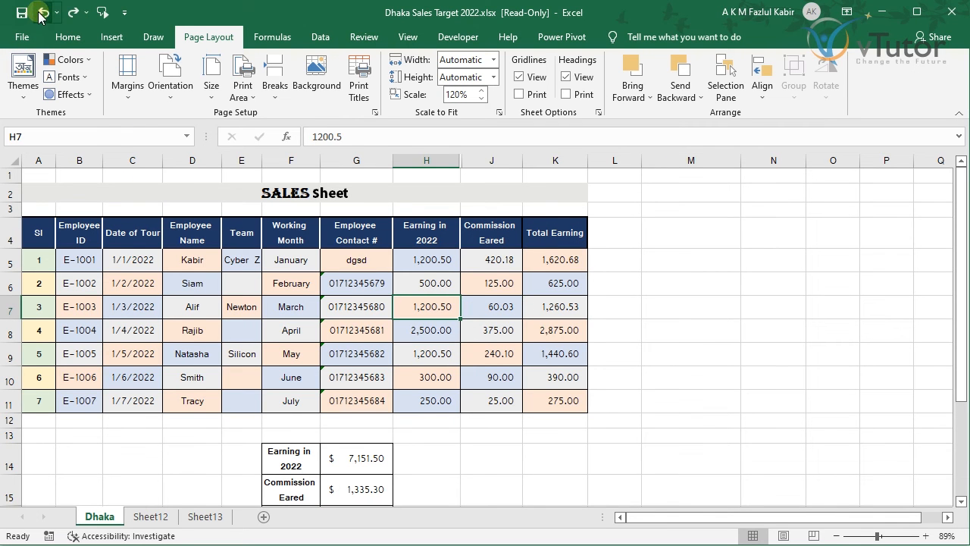
pyautogui.click(41, 15)
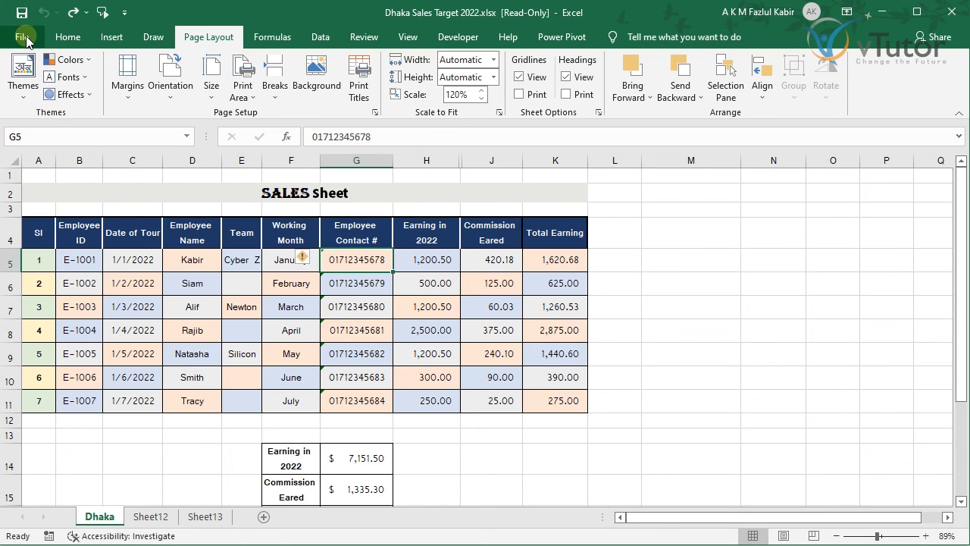
pyautogui.click(25, 38)
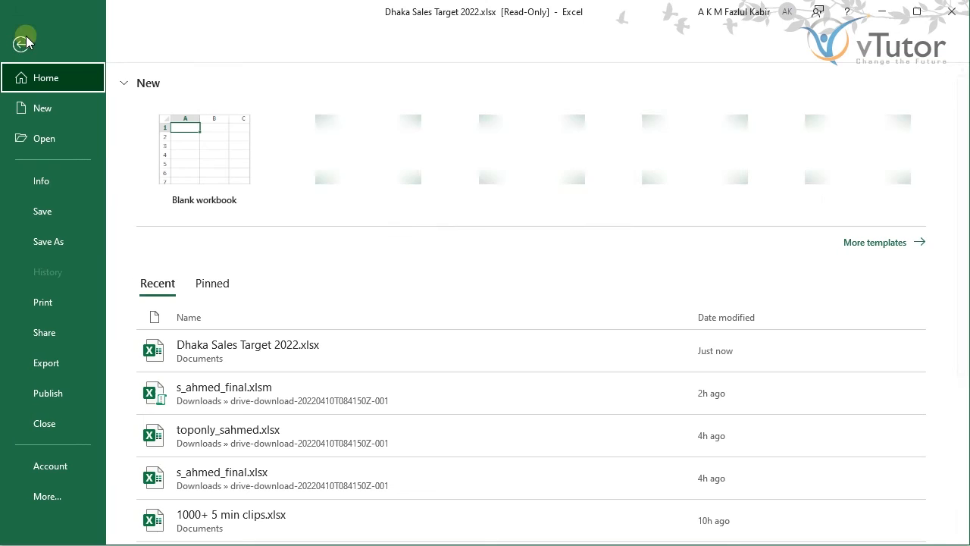
pyautogui.click(43, 241)
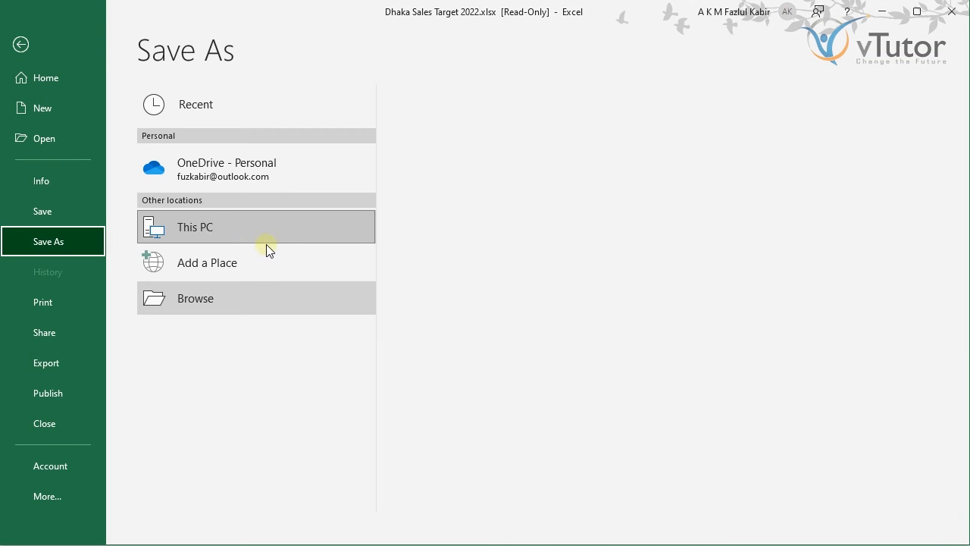
pyautogui.click(214, 300)
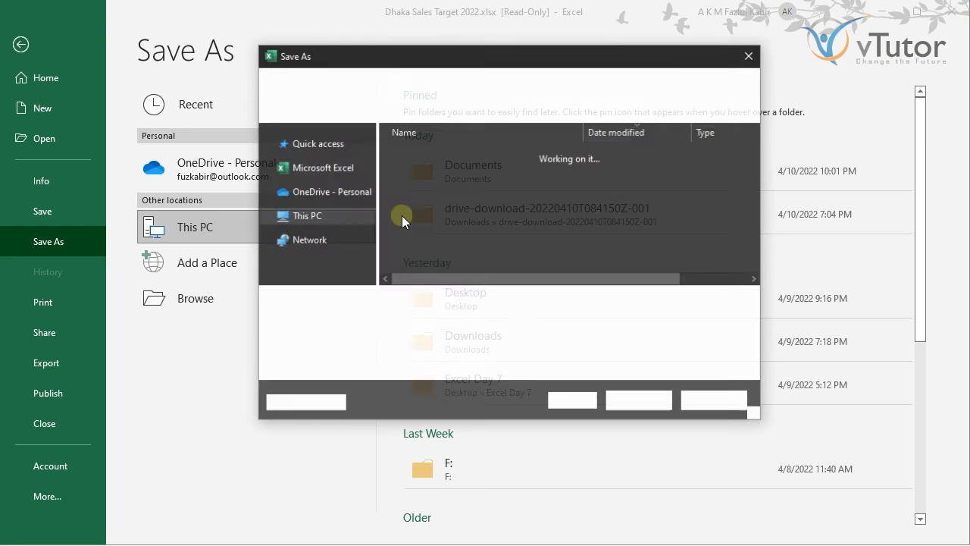
pyautogui.click(583, 398)
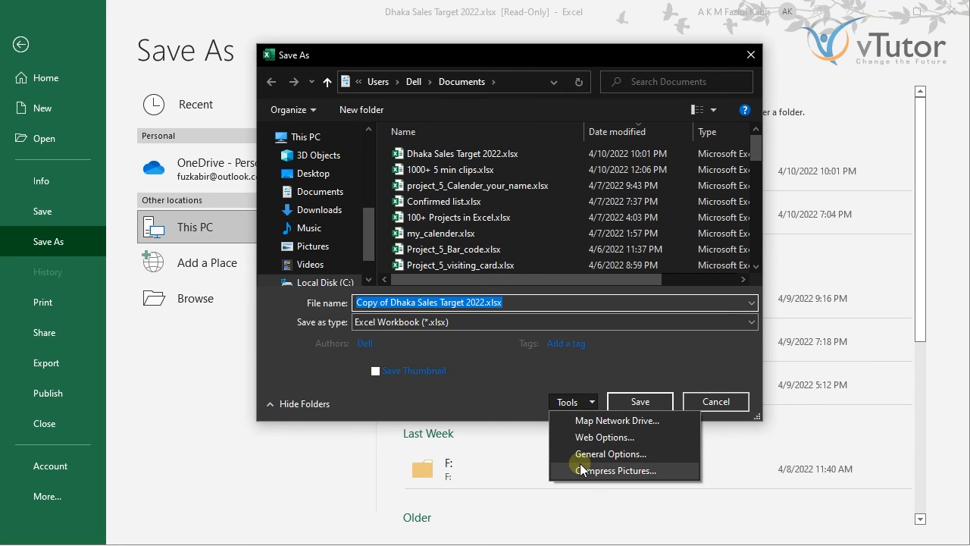
pyautogui.click(606, 453)
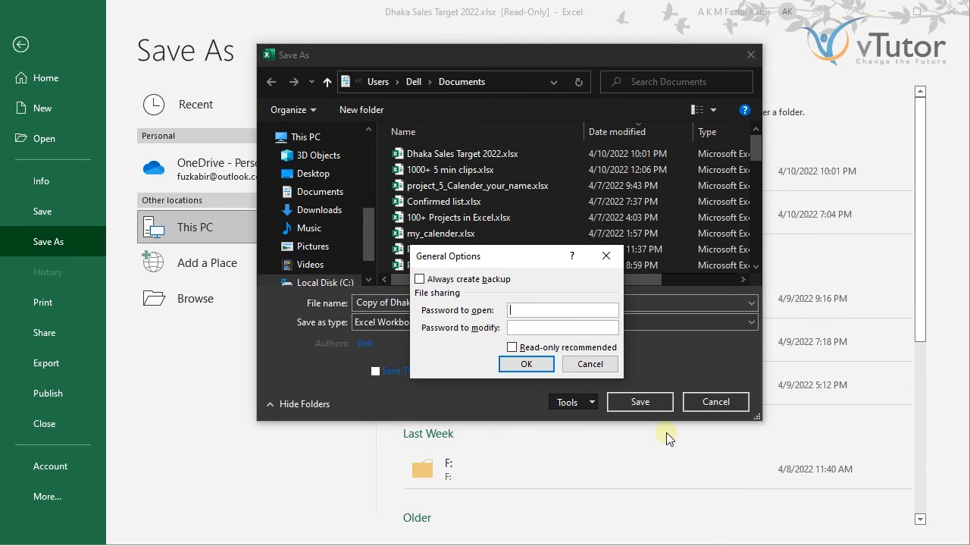
pyautogui.click(535, 363)
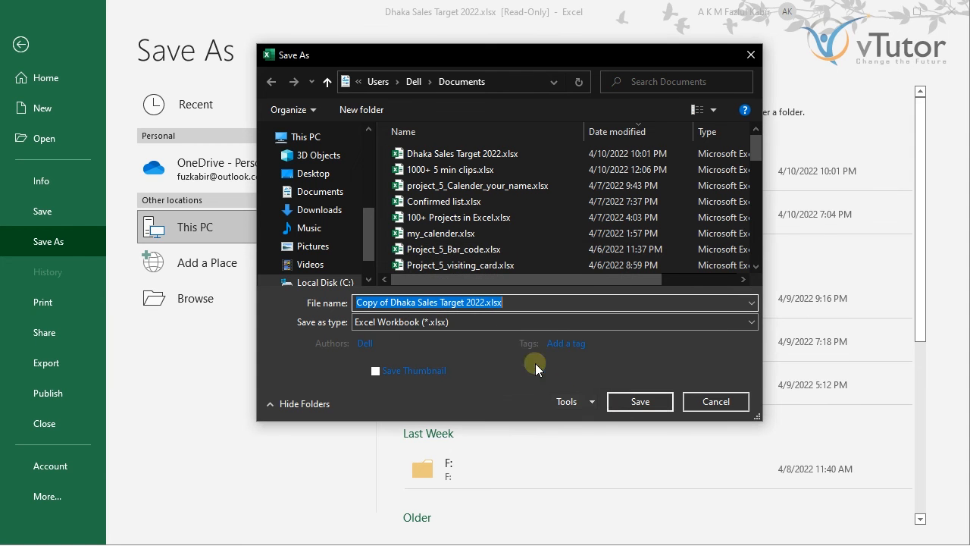
pyautogui.click(643, 402)
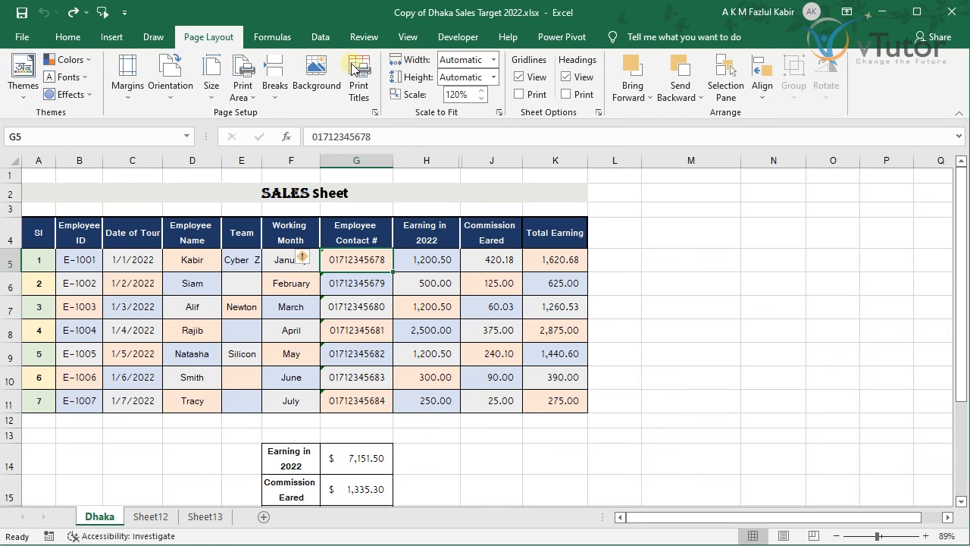
# Step: Close the copy and reopen Dhaka Sales Target 2022.xlsx from Recent, entering the modify password for write access
pyautogui.click(21, 39)
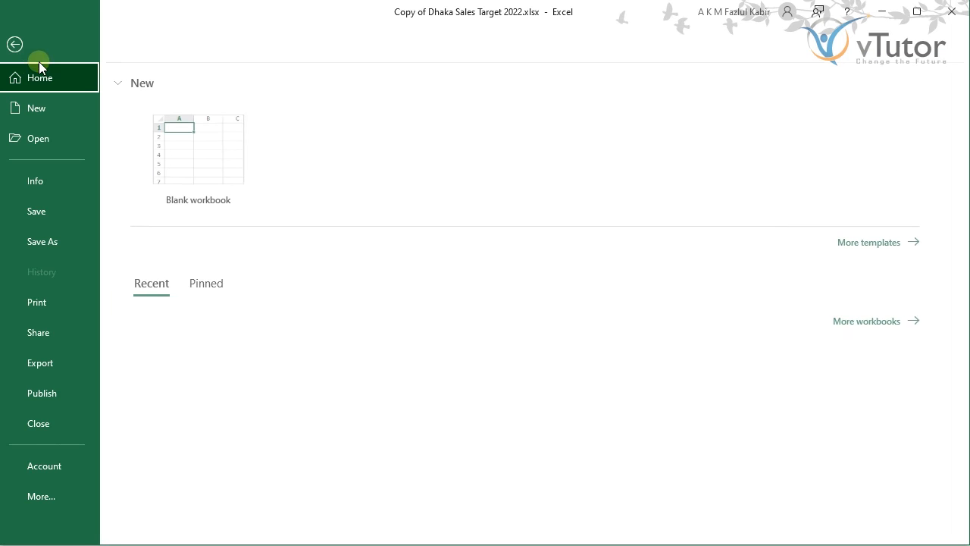
pyautogui.click(47, 423)
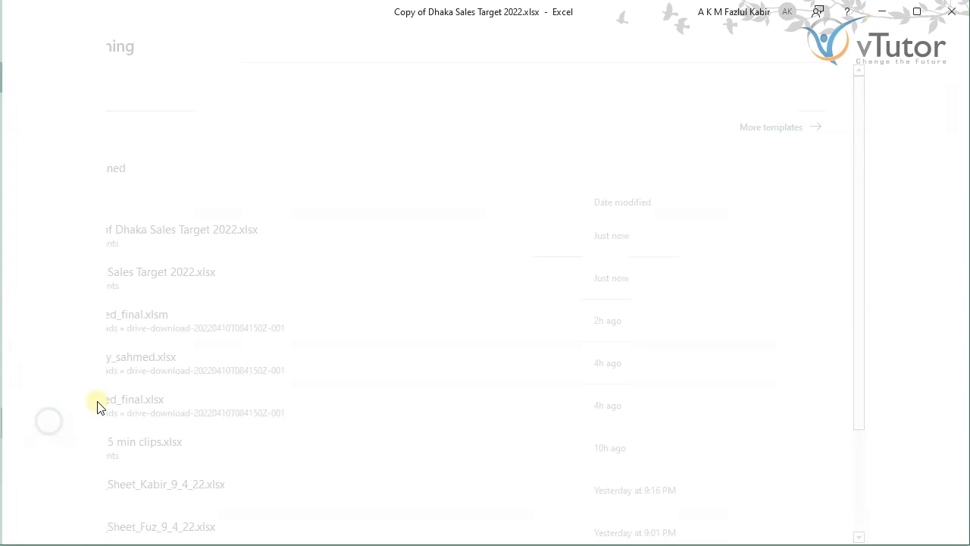
pyautogui.click(15, 38)
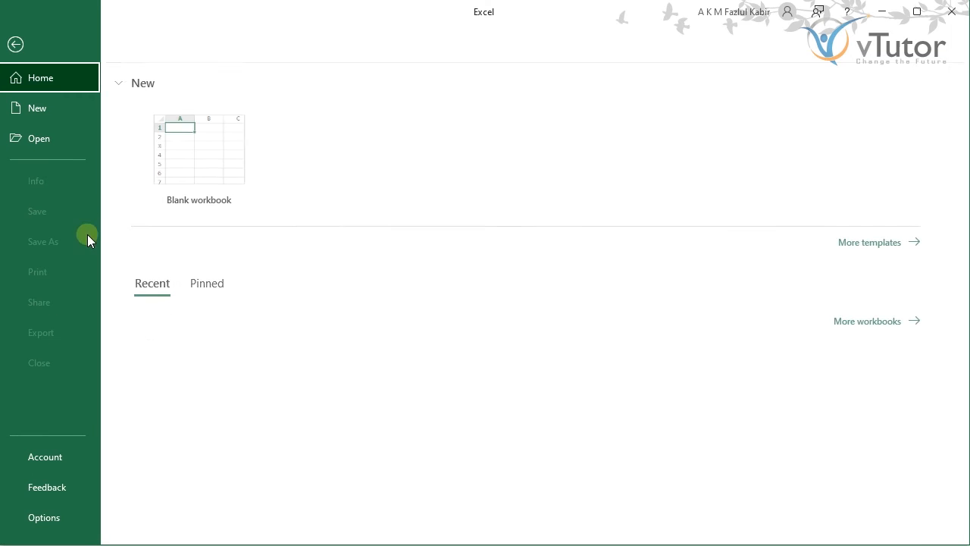
pyautogui.click(229, 395)
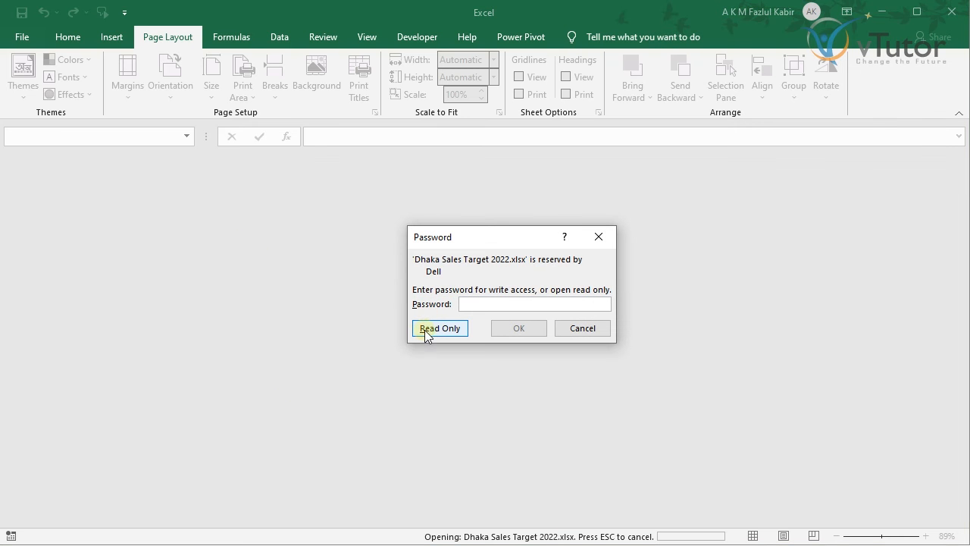
pyautogui.click(485, 307)
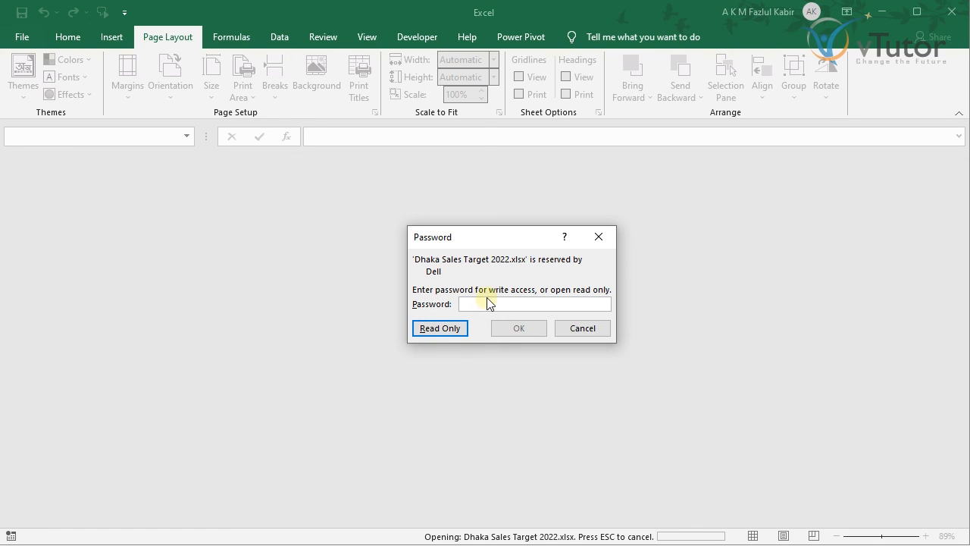
pyautogui.write('1')
pyautogui.click(503, 328)
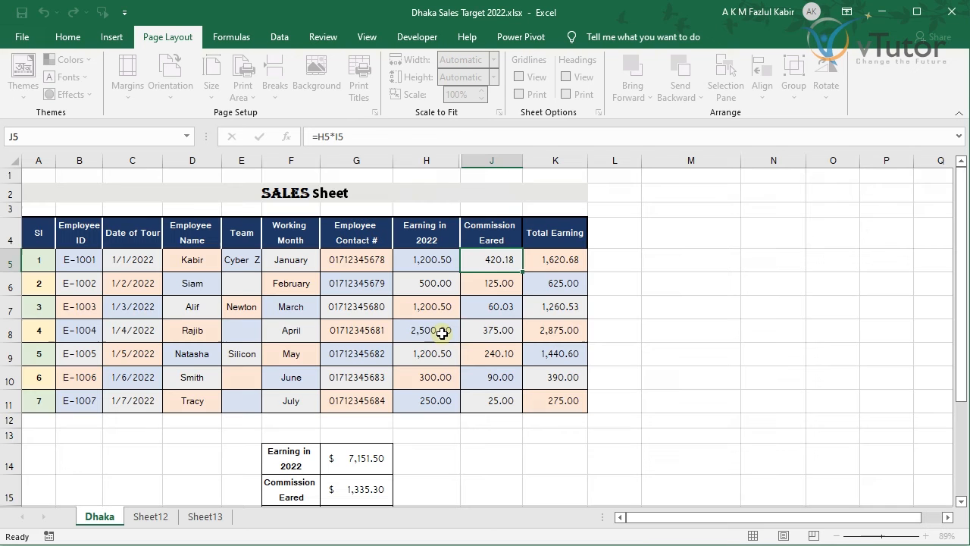
# Step: Clear the Password to modify in General Options and save over the existing Dhaka Sales Target 2022.xlsx
pyautogui.click(22, 36)
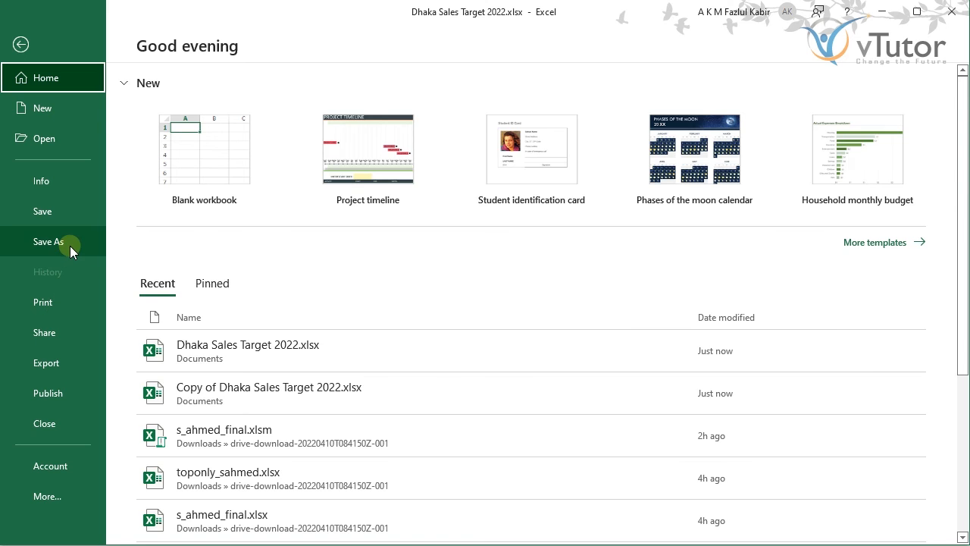
pyautogui.click(69, 245)
pyautogui.click(205, 303)
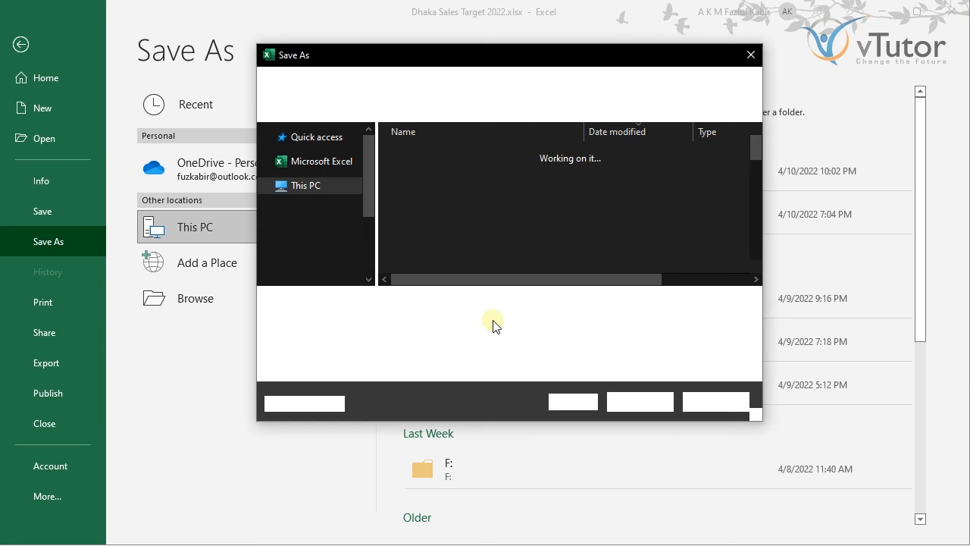
pyautogui.click(587, 403)
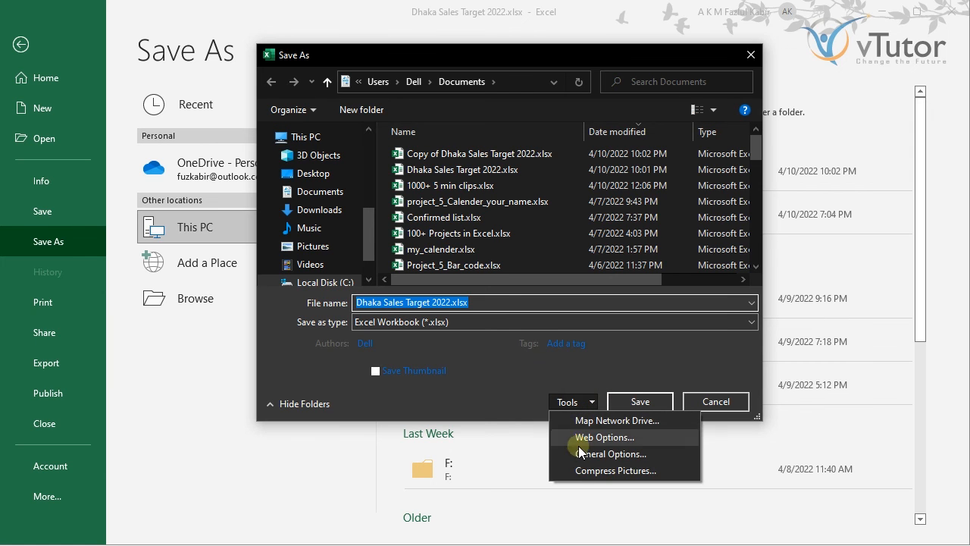
pyautogui.click(595, 455)
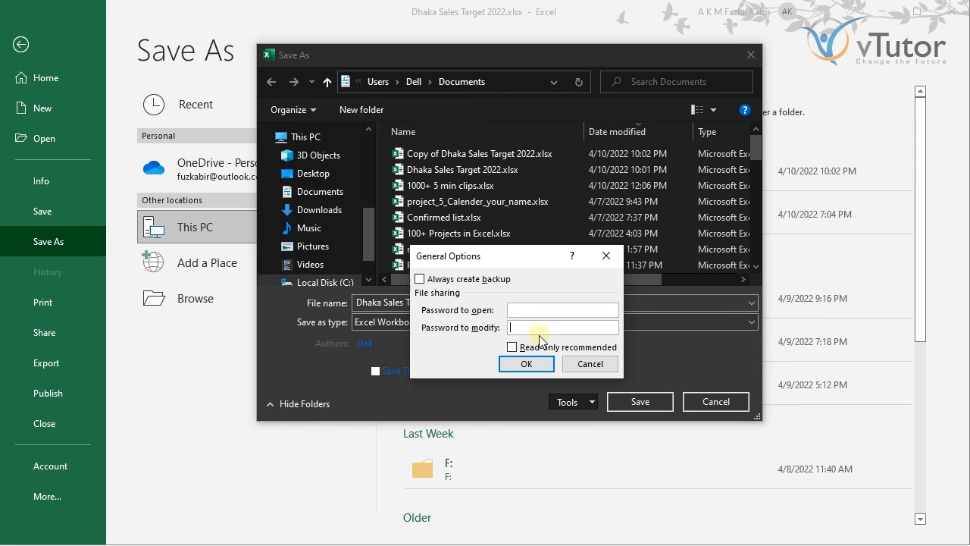
pyautogui.click(526, 364)
pyautogui.click(638, 402)
pyautogui.click(526, 267)
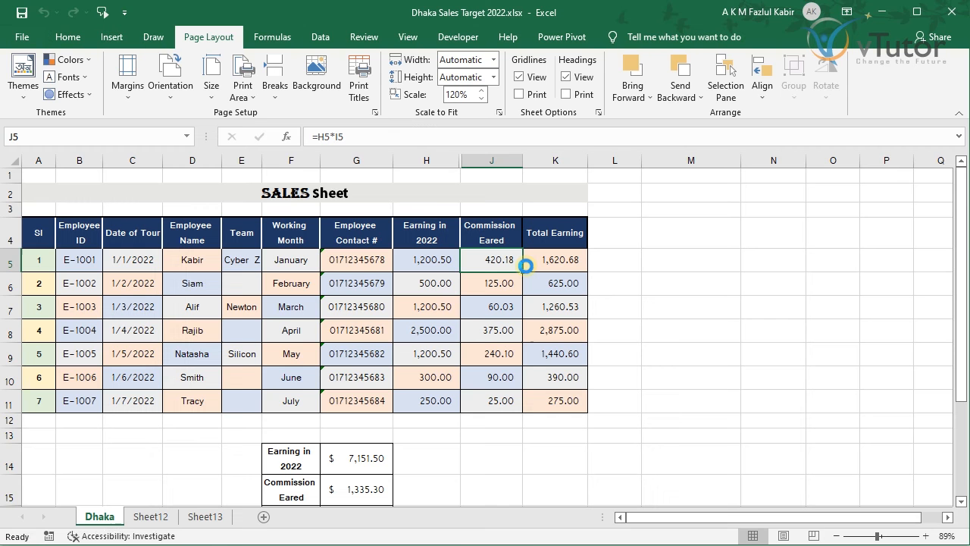